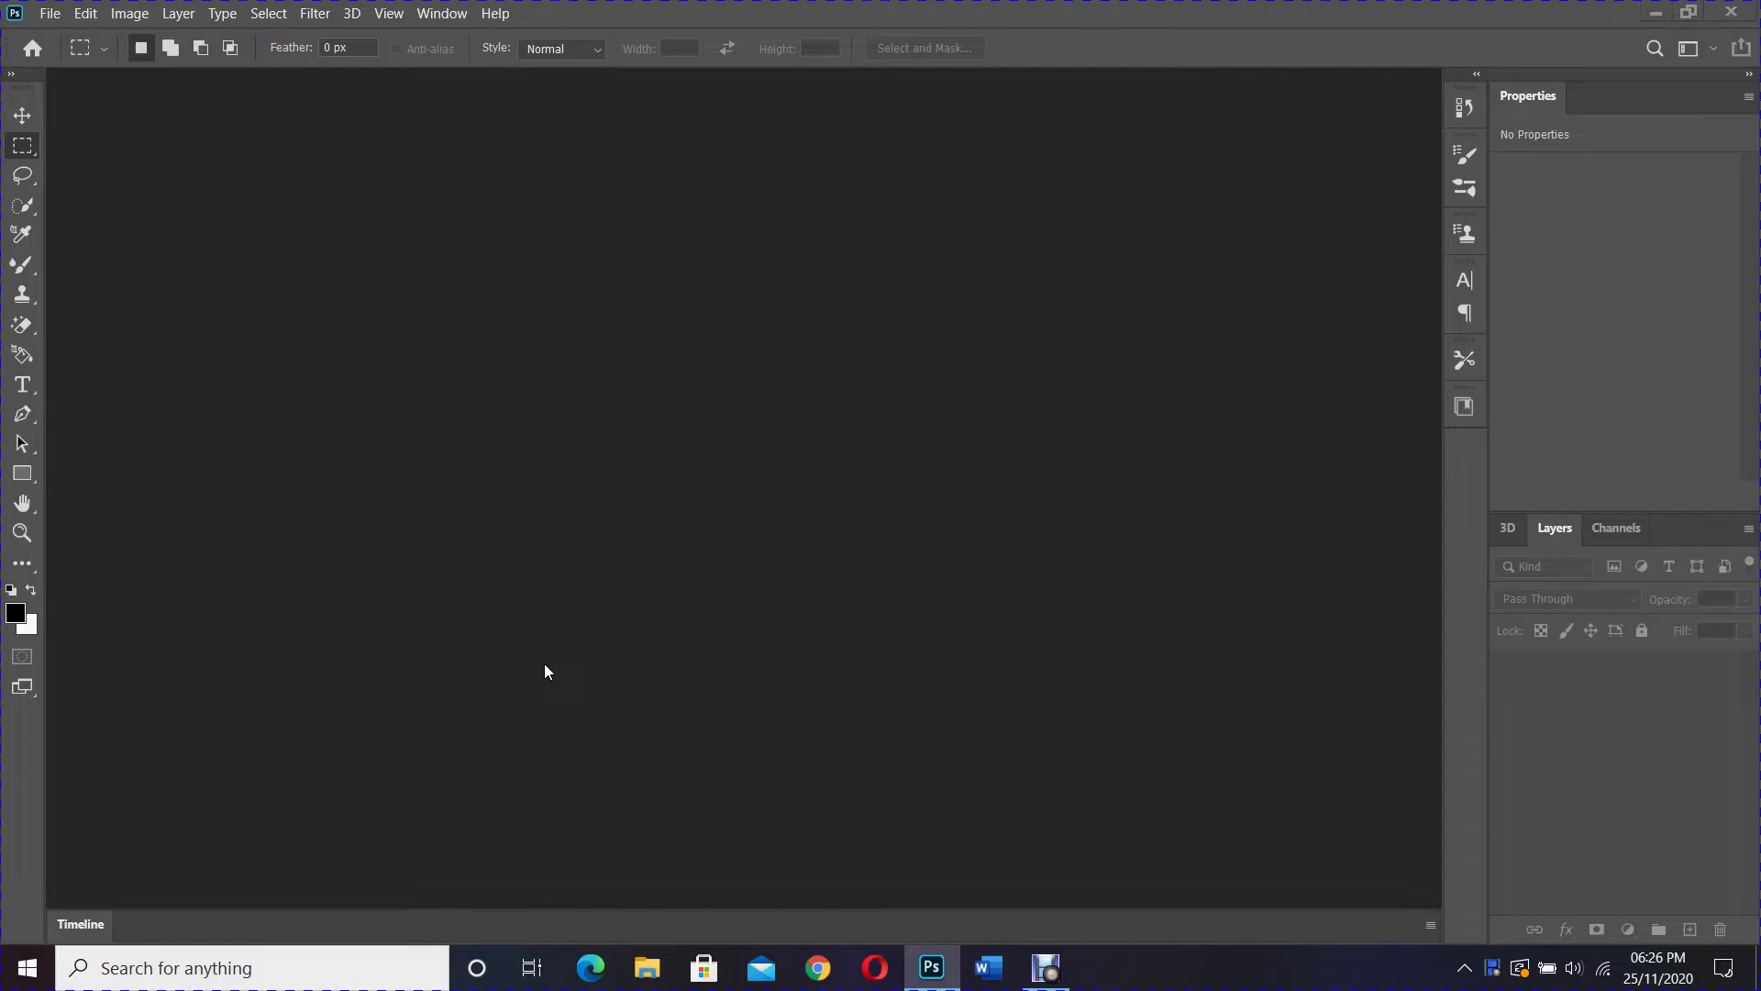
Open the image 00001 vic from the Collage update folder
click(49, 13)
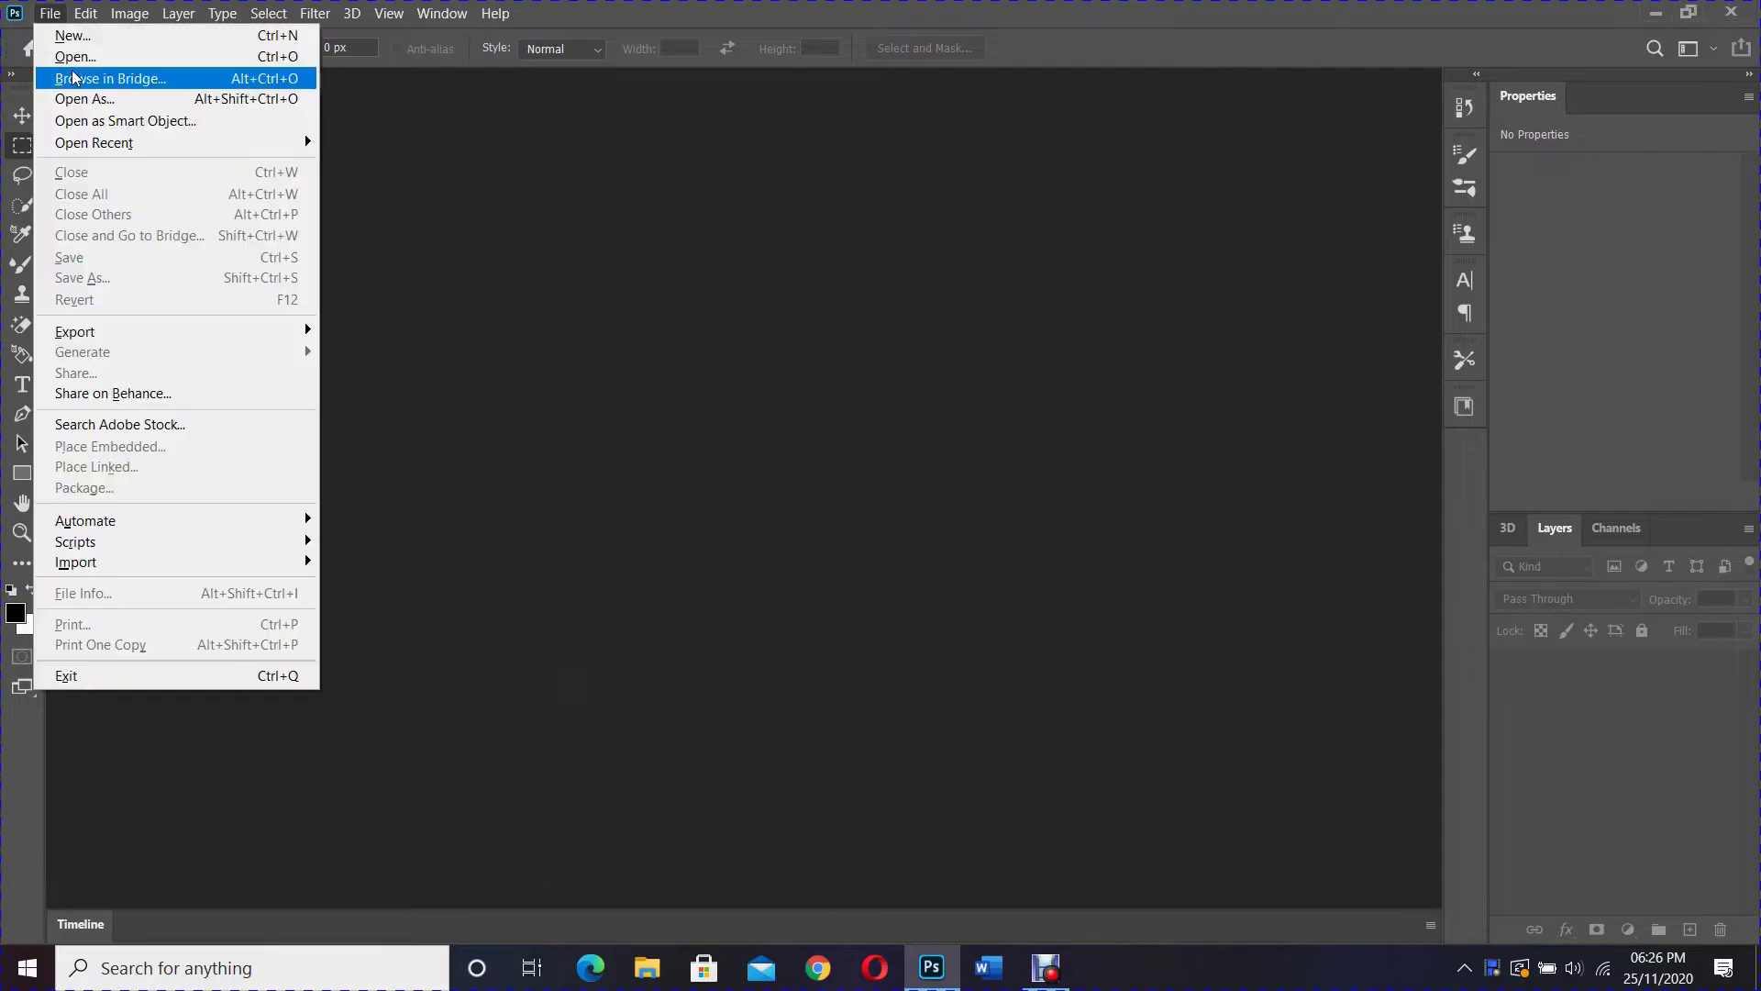
click(81, 57)
click(301, 206)
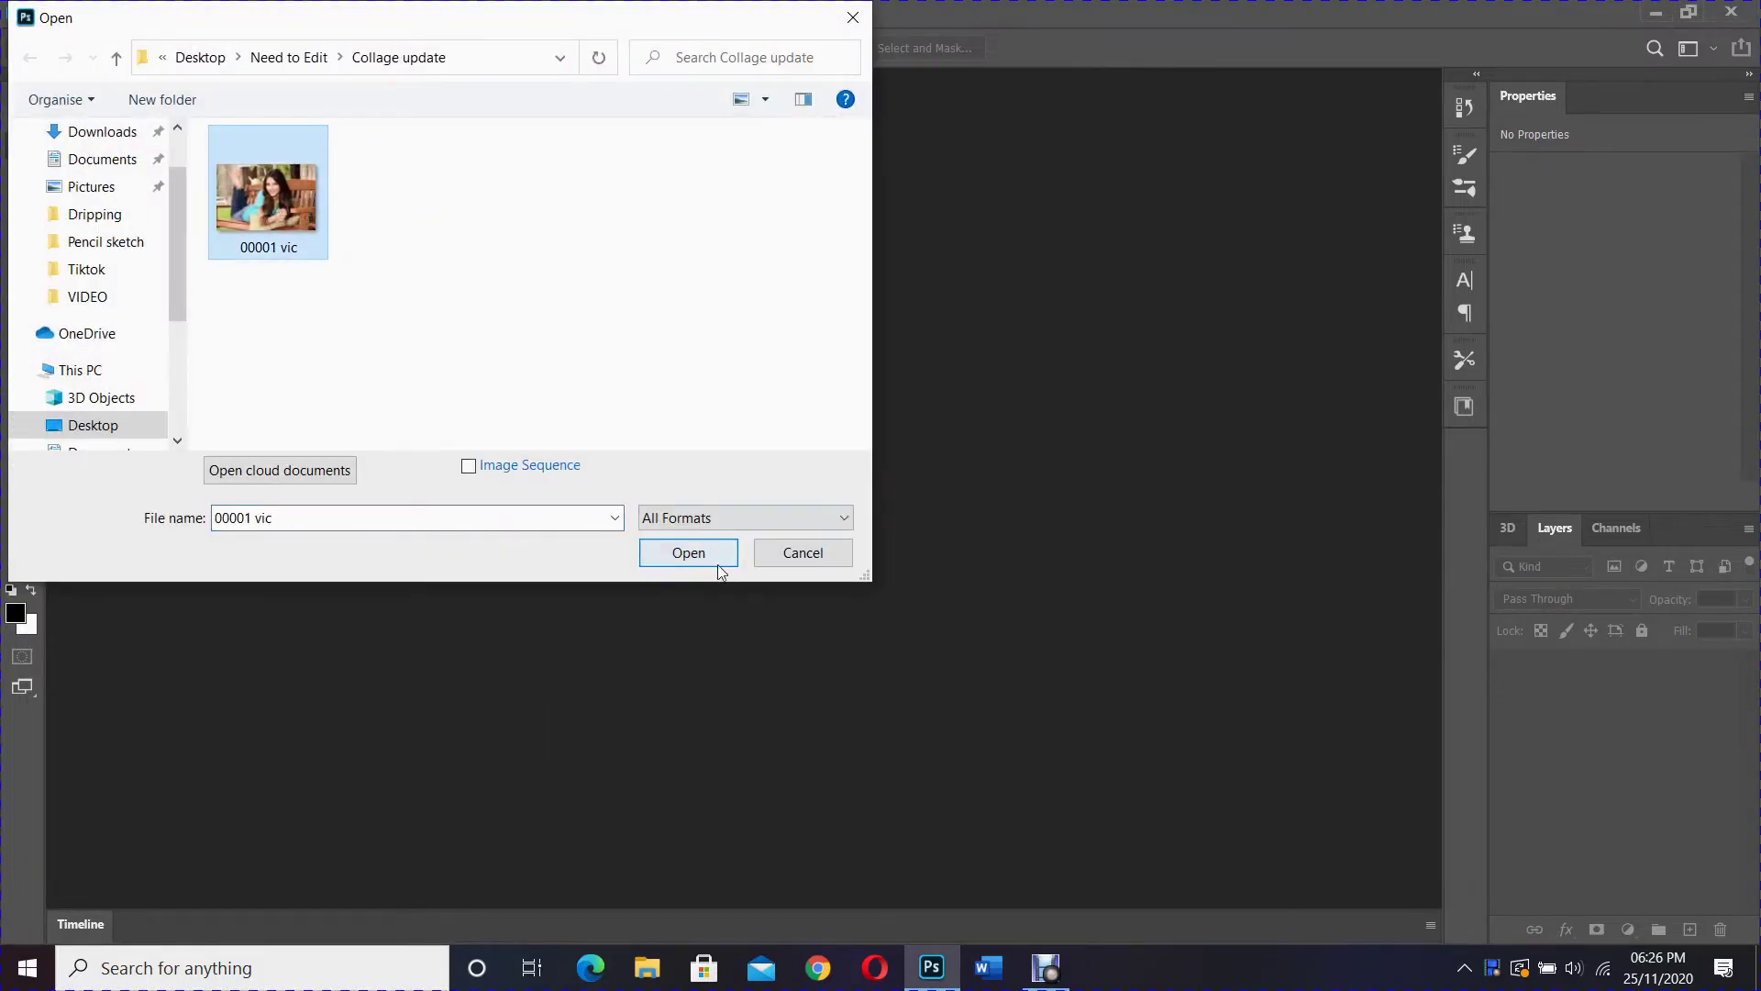
click(712, 553)
Draw a black square shape of about 1016 px over the raised feet in the photo and duplicate its layer
click(22, 473)
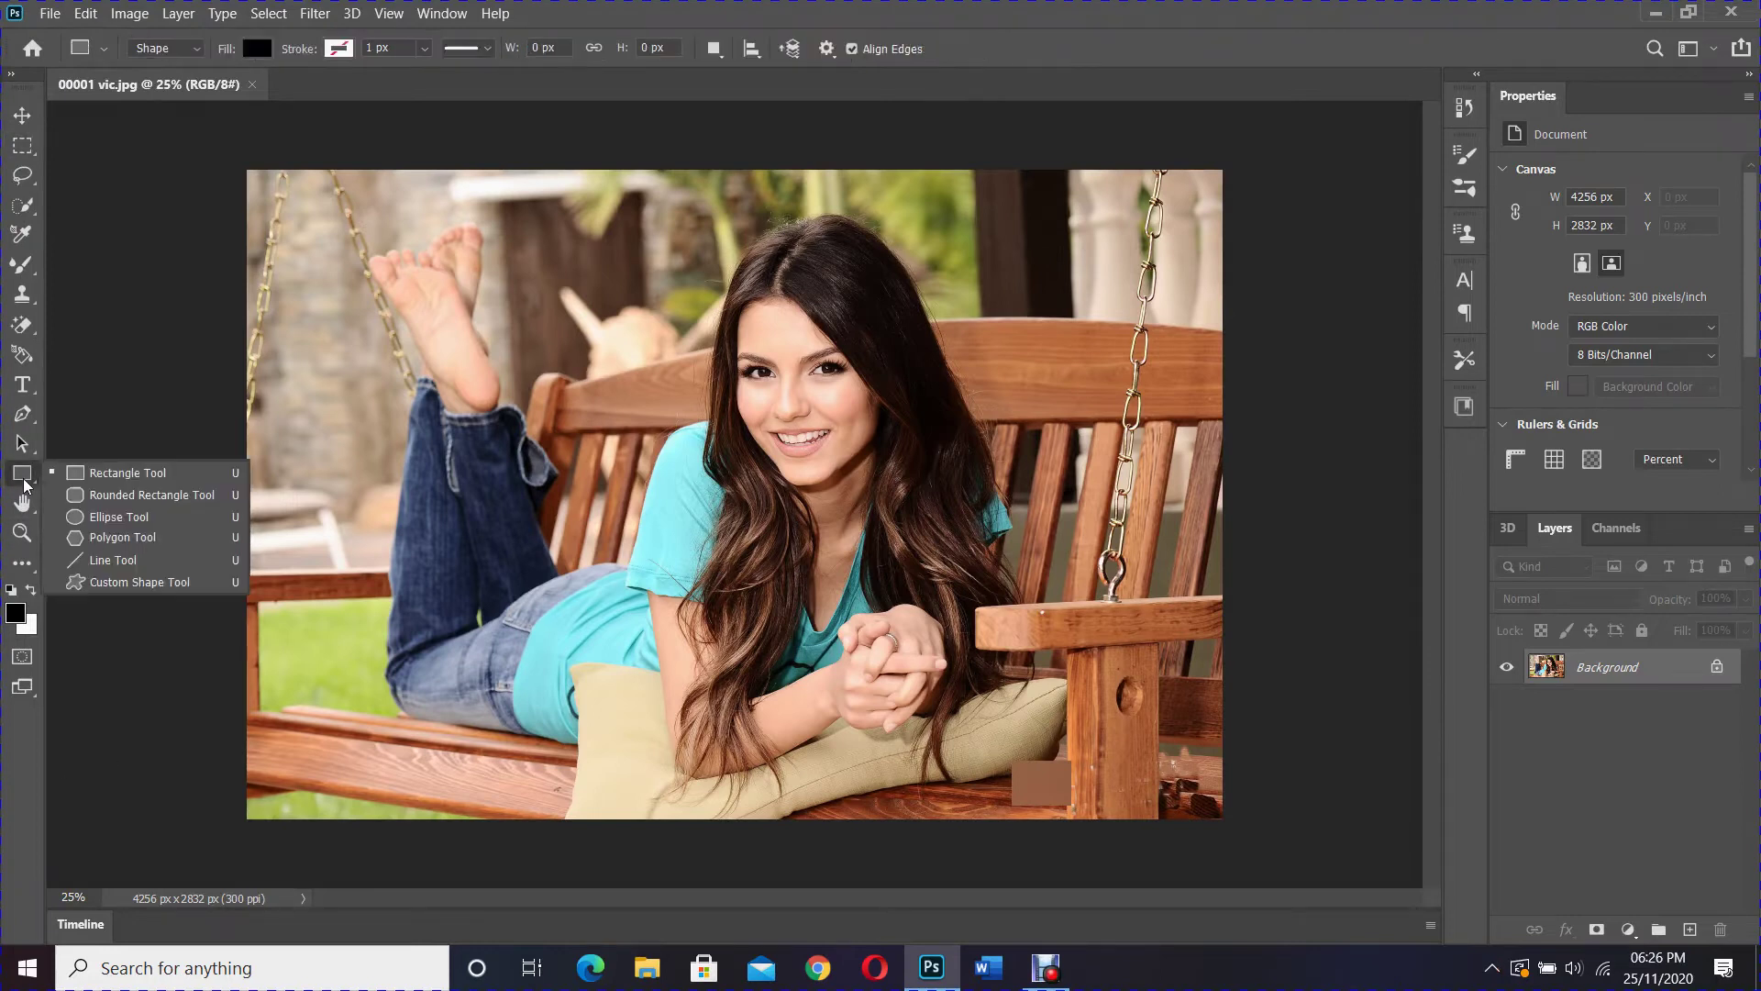
click(111, 477)
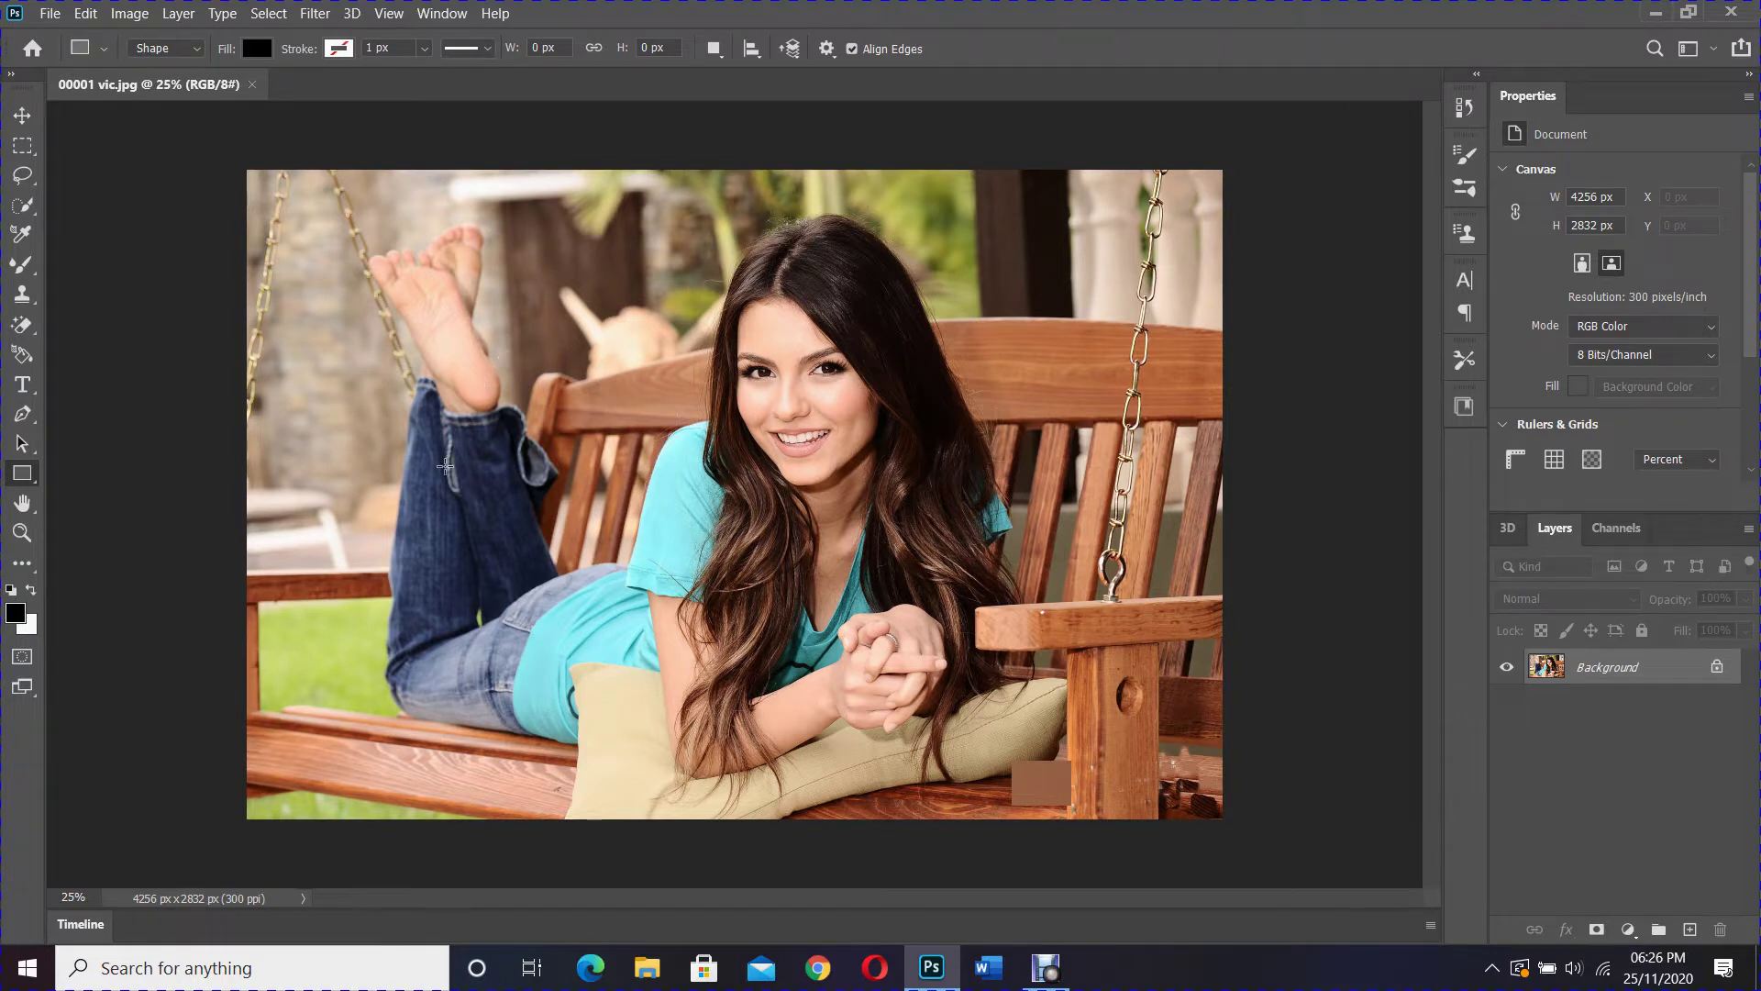
key(shift)
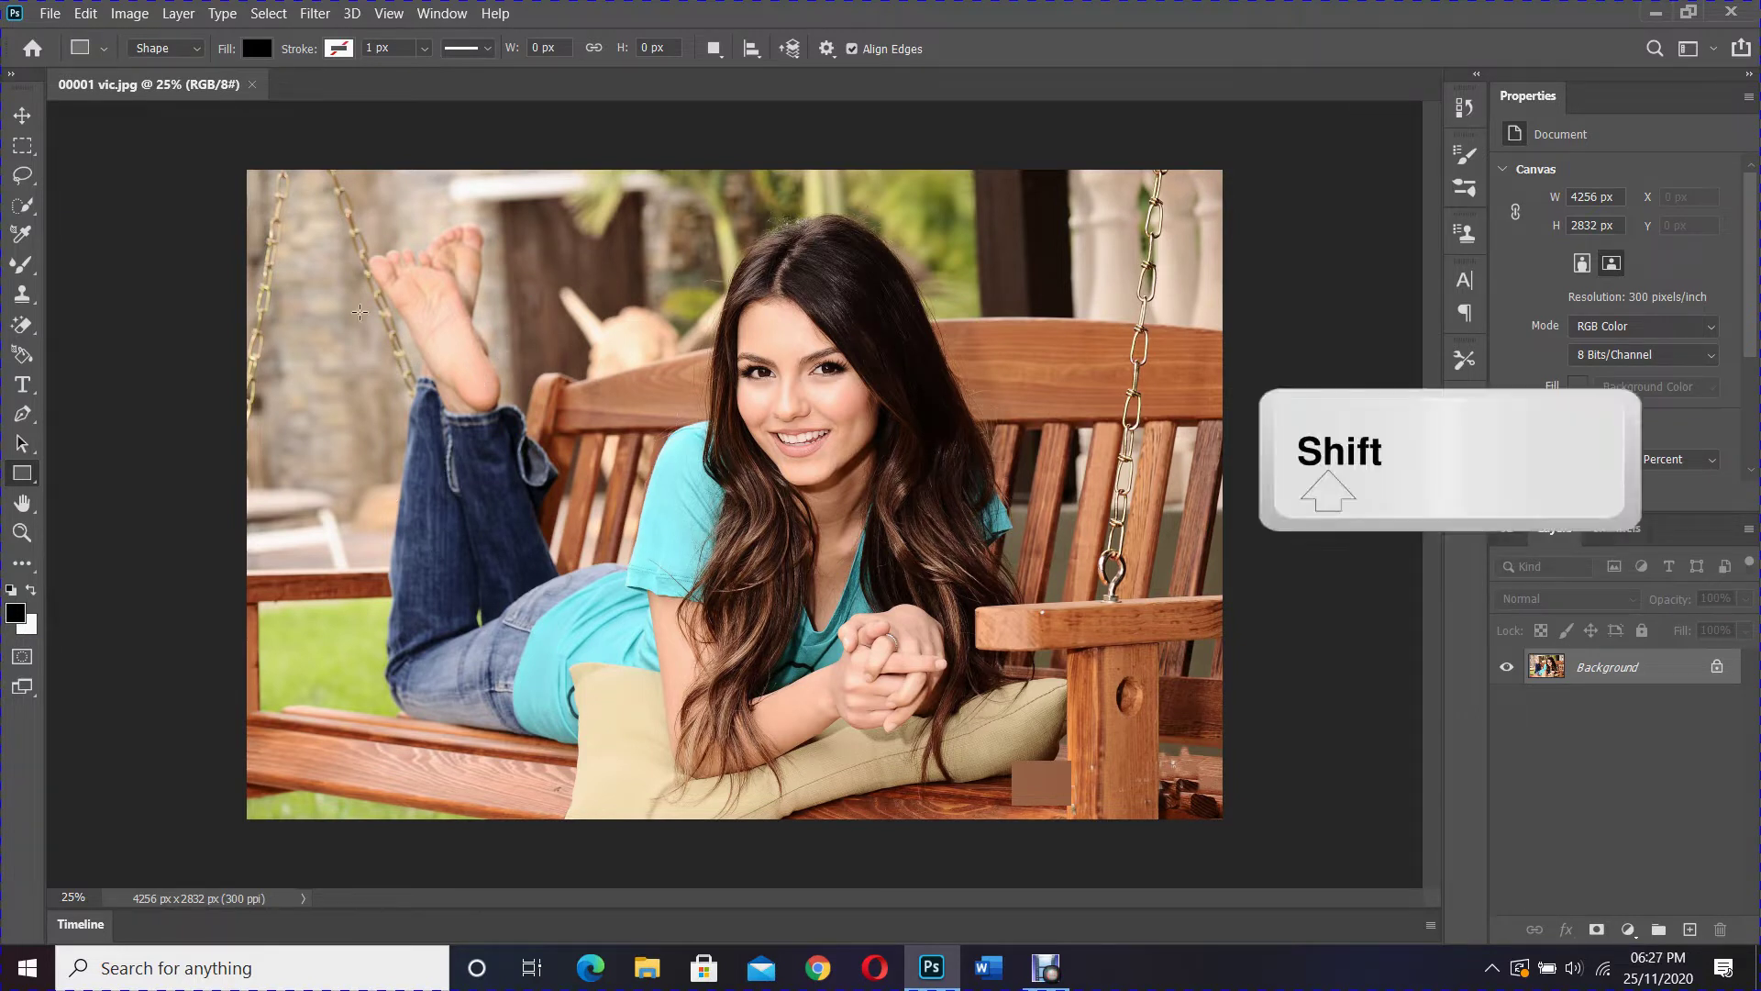
drag(349, 280, 685, 514)
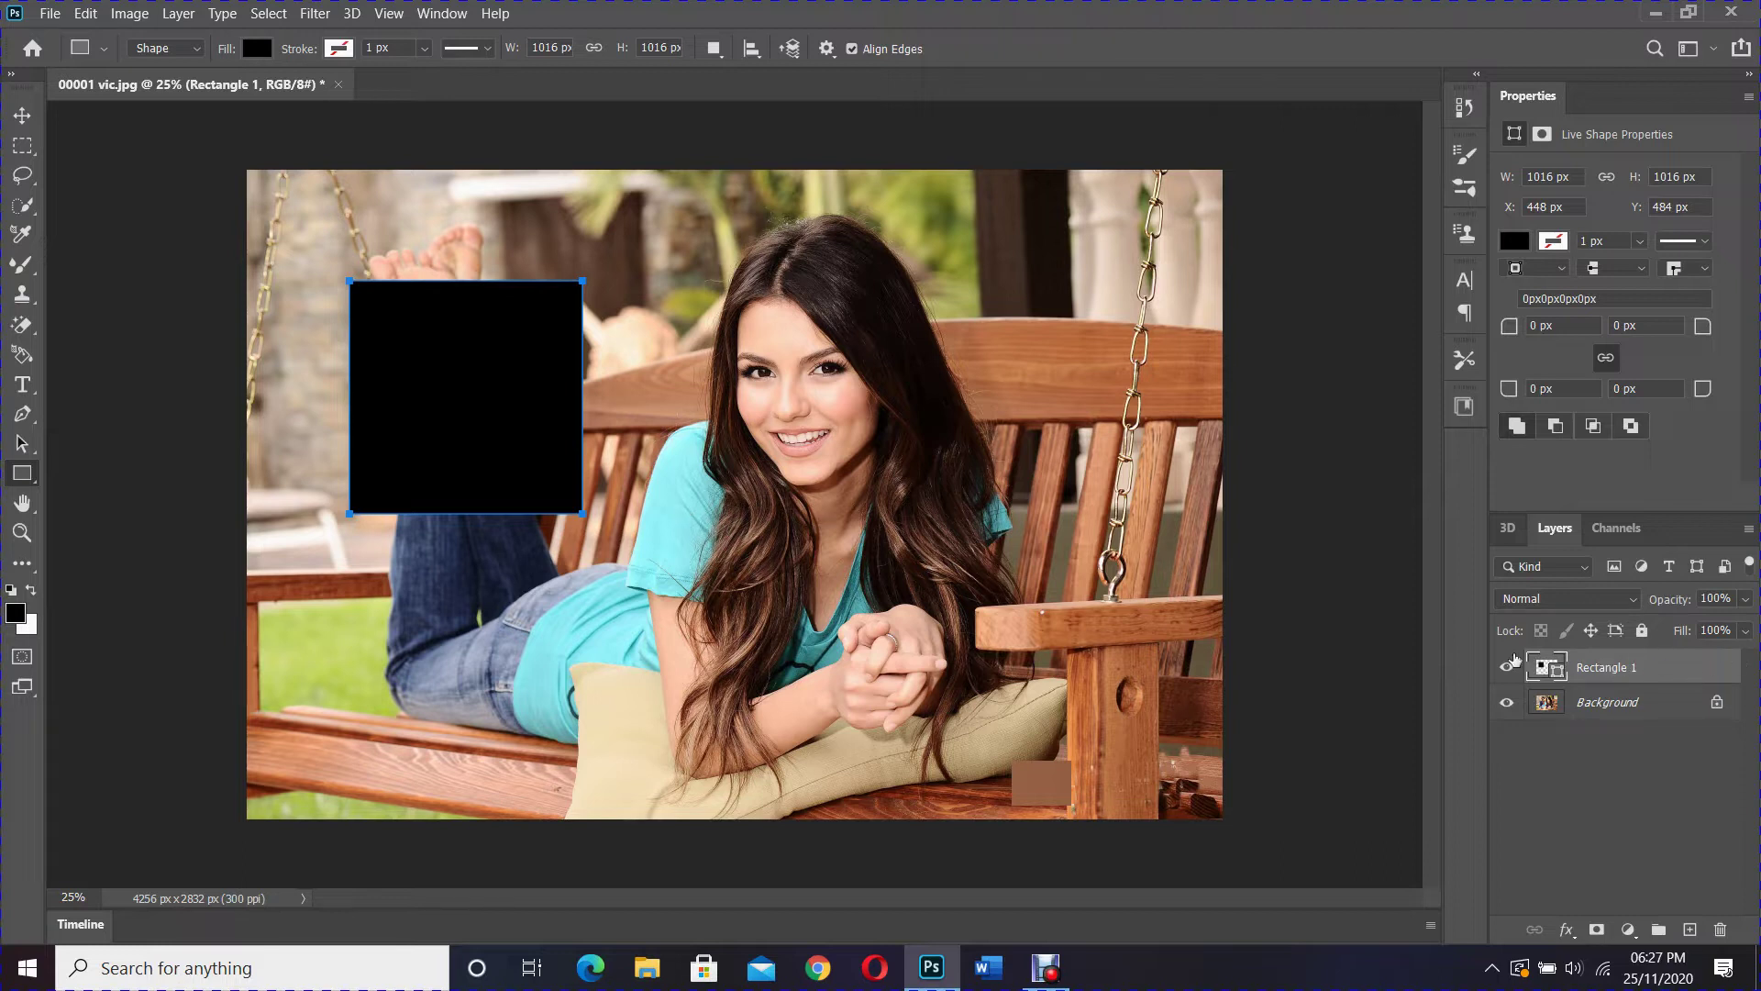
key(ctrl+j)
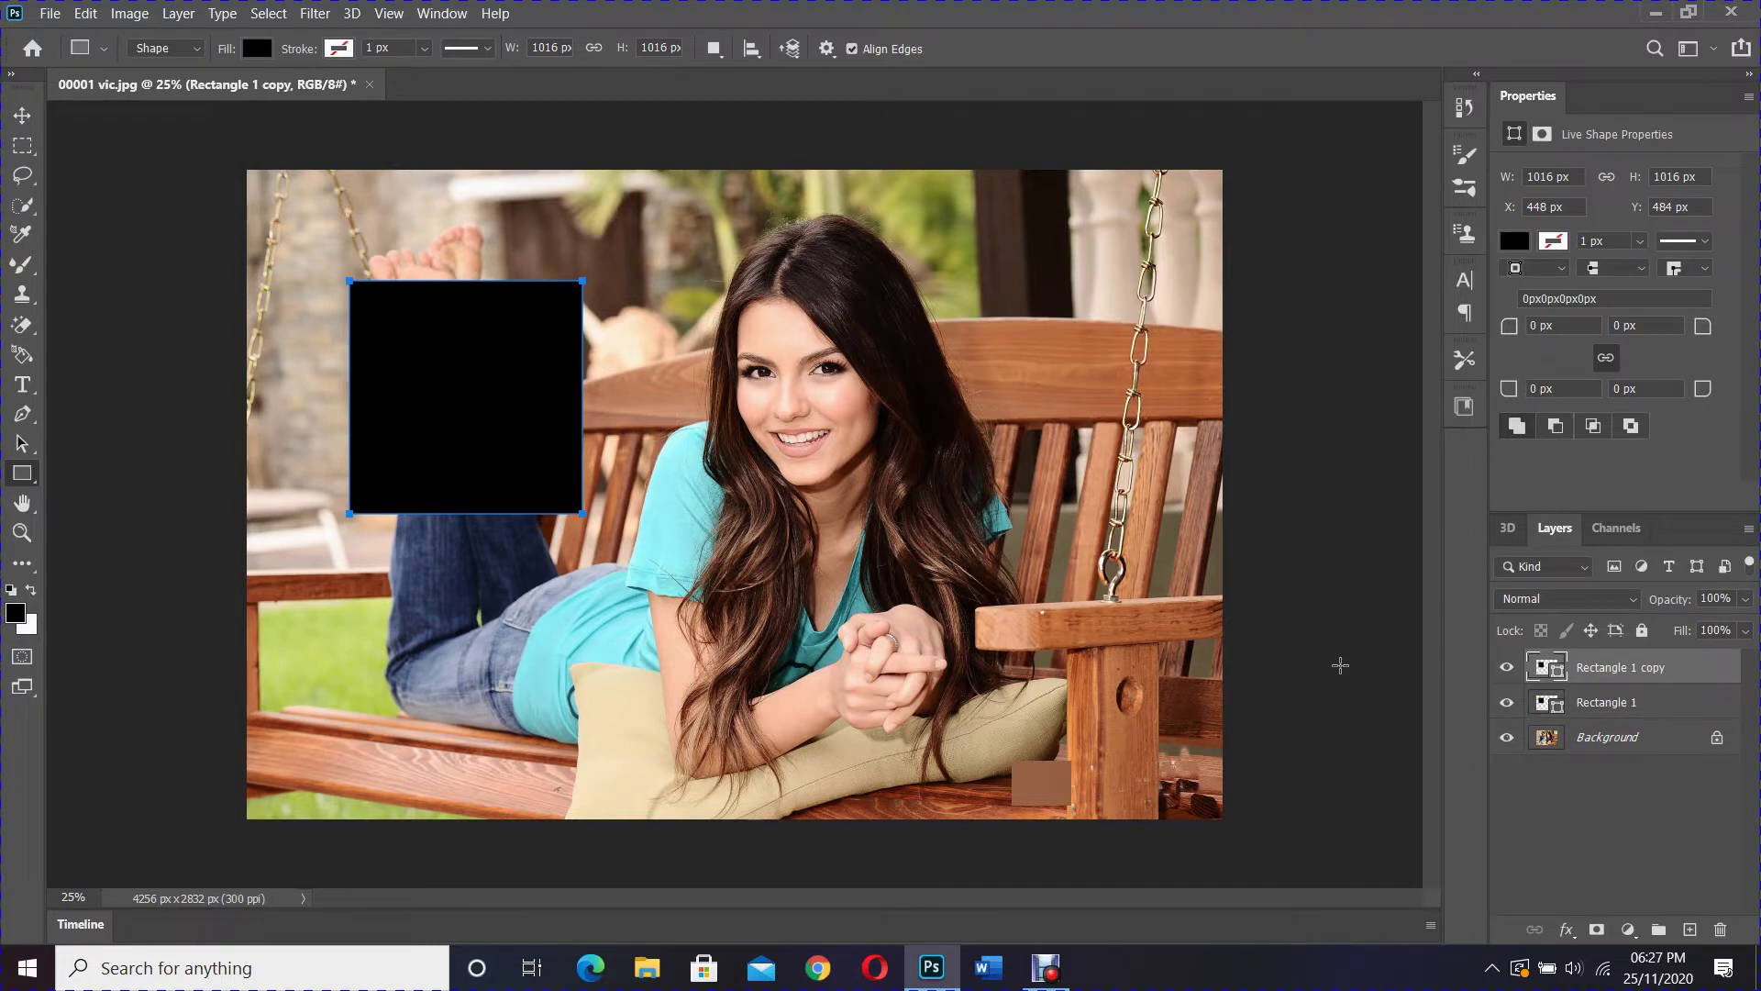
Change the fill of the original Rectangle 1 shape to white (ffffff)
click(1622, 703)
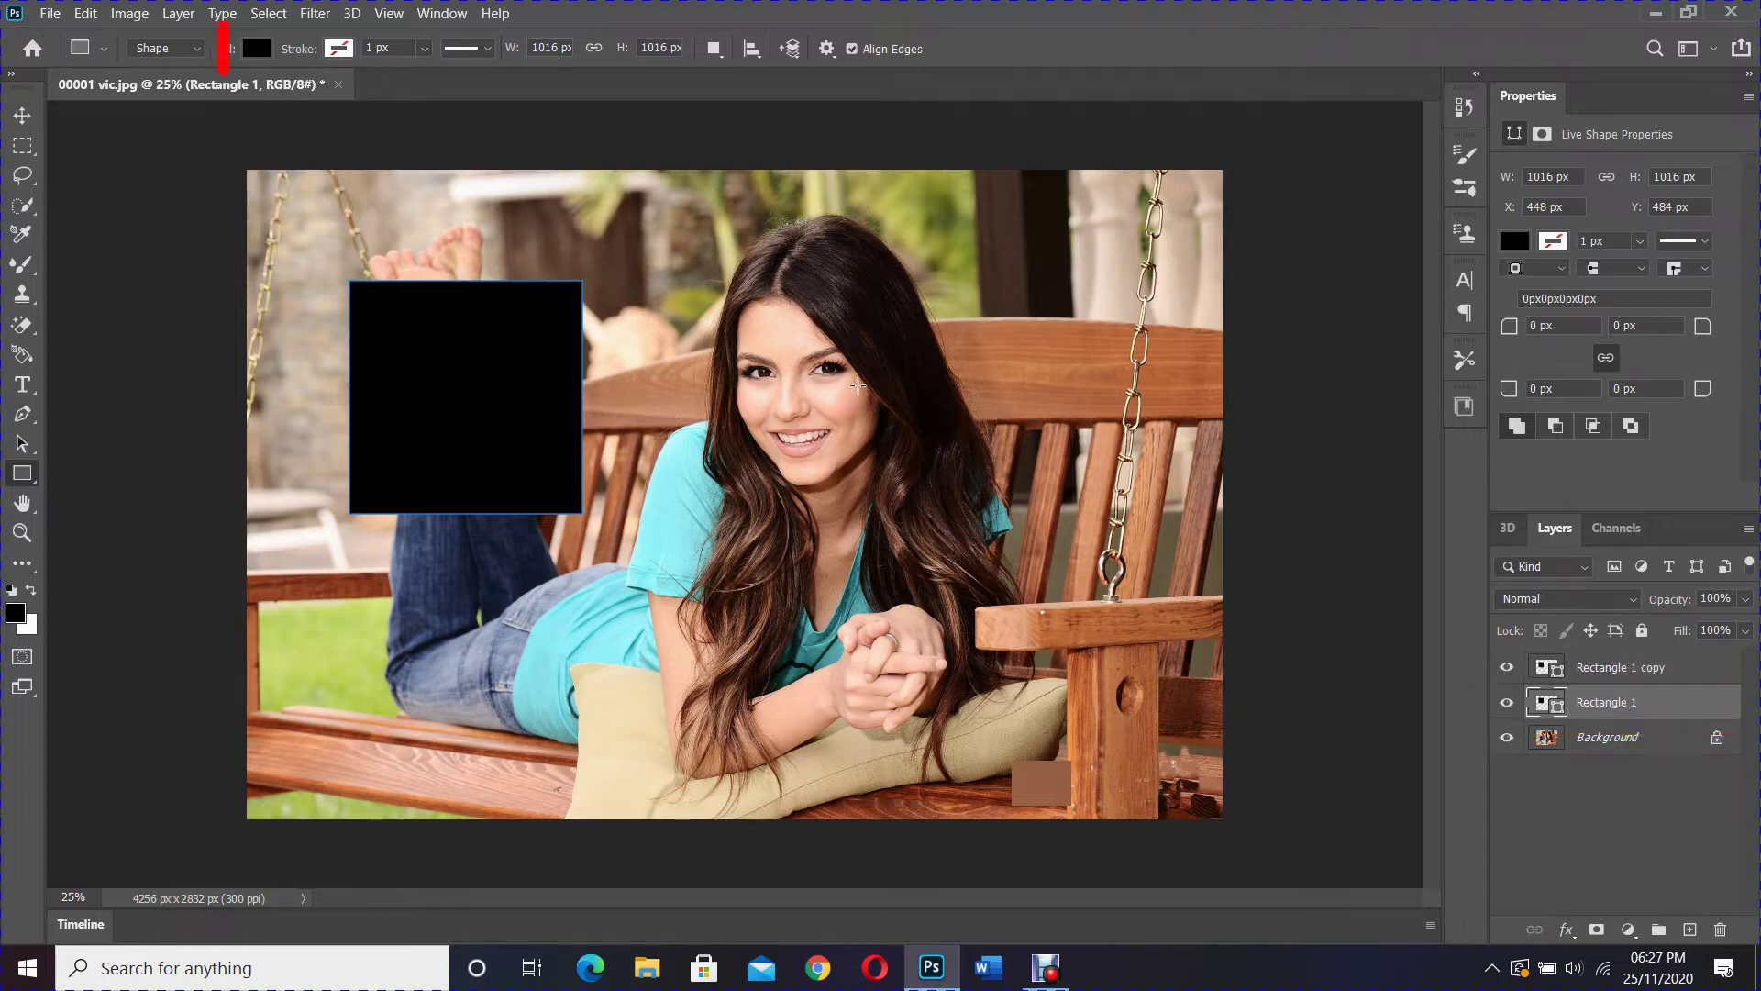
click(257, 49)
click(399, 92)
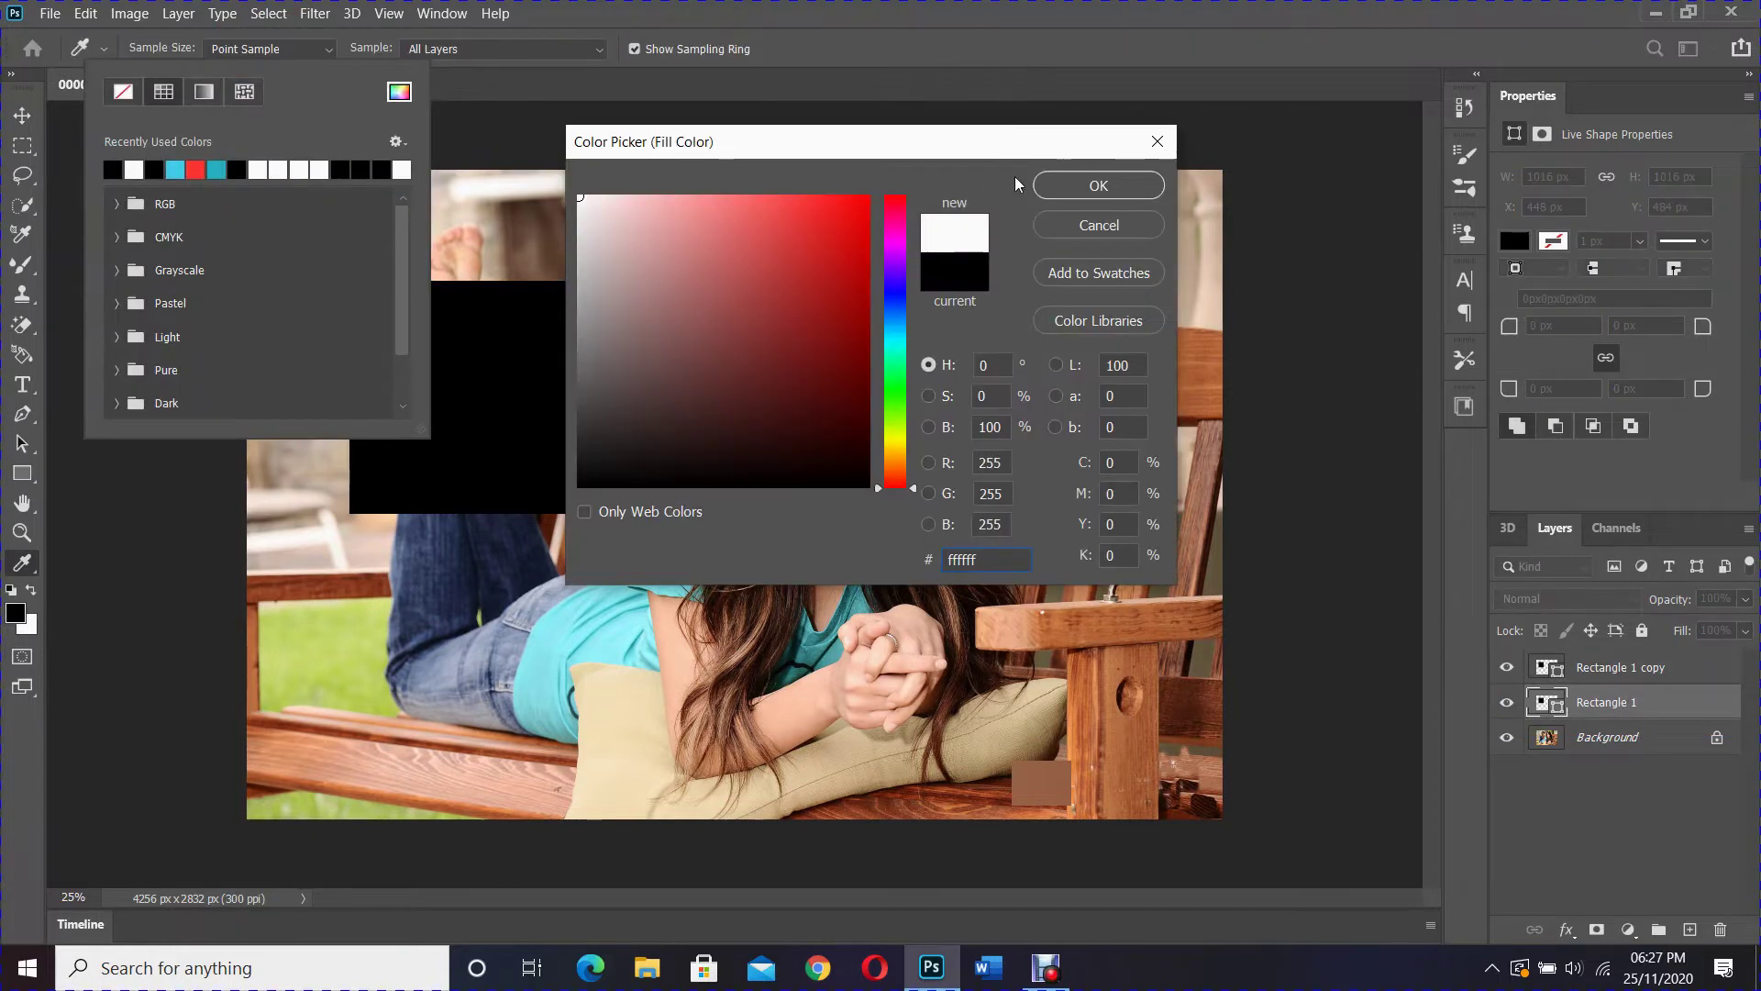
click(1052, 185)
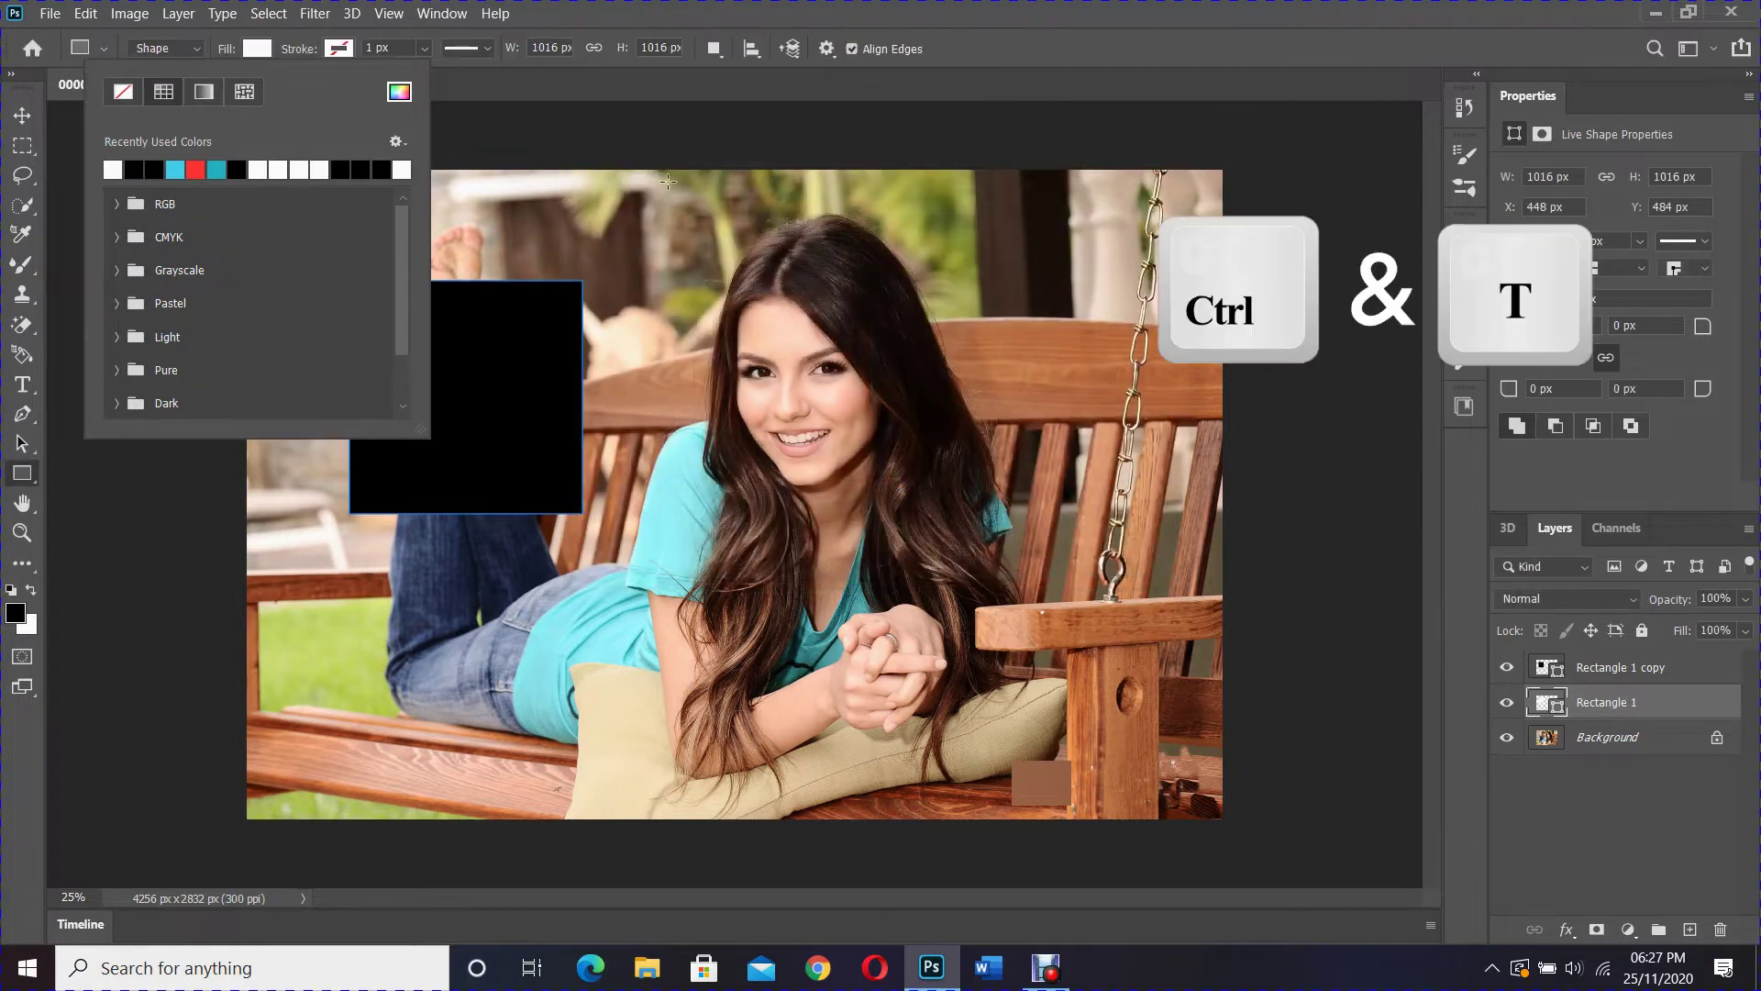
click(514, 111)
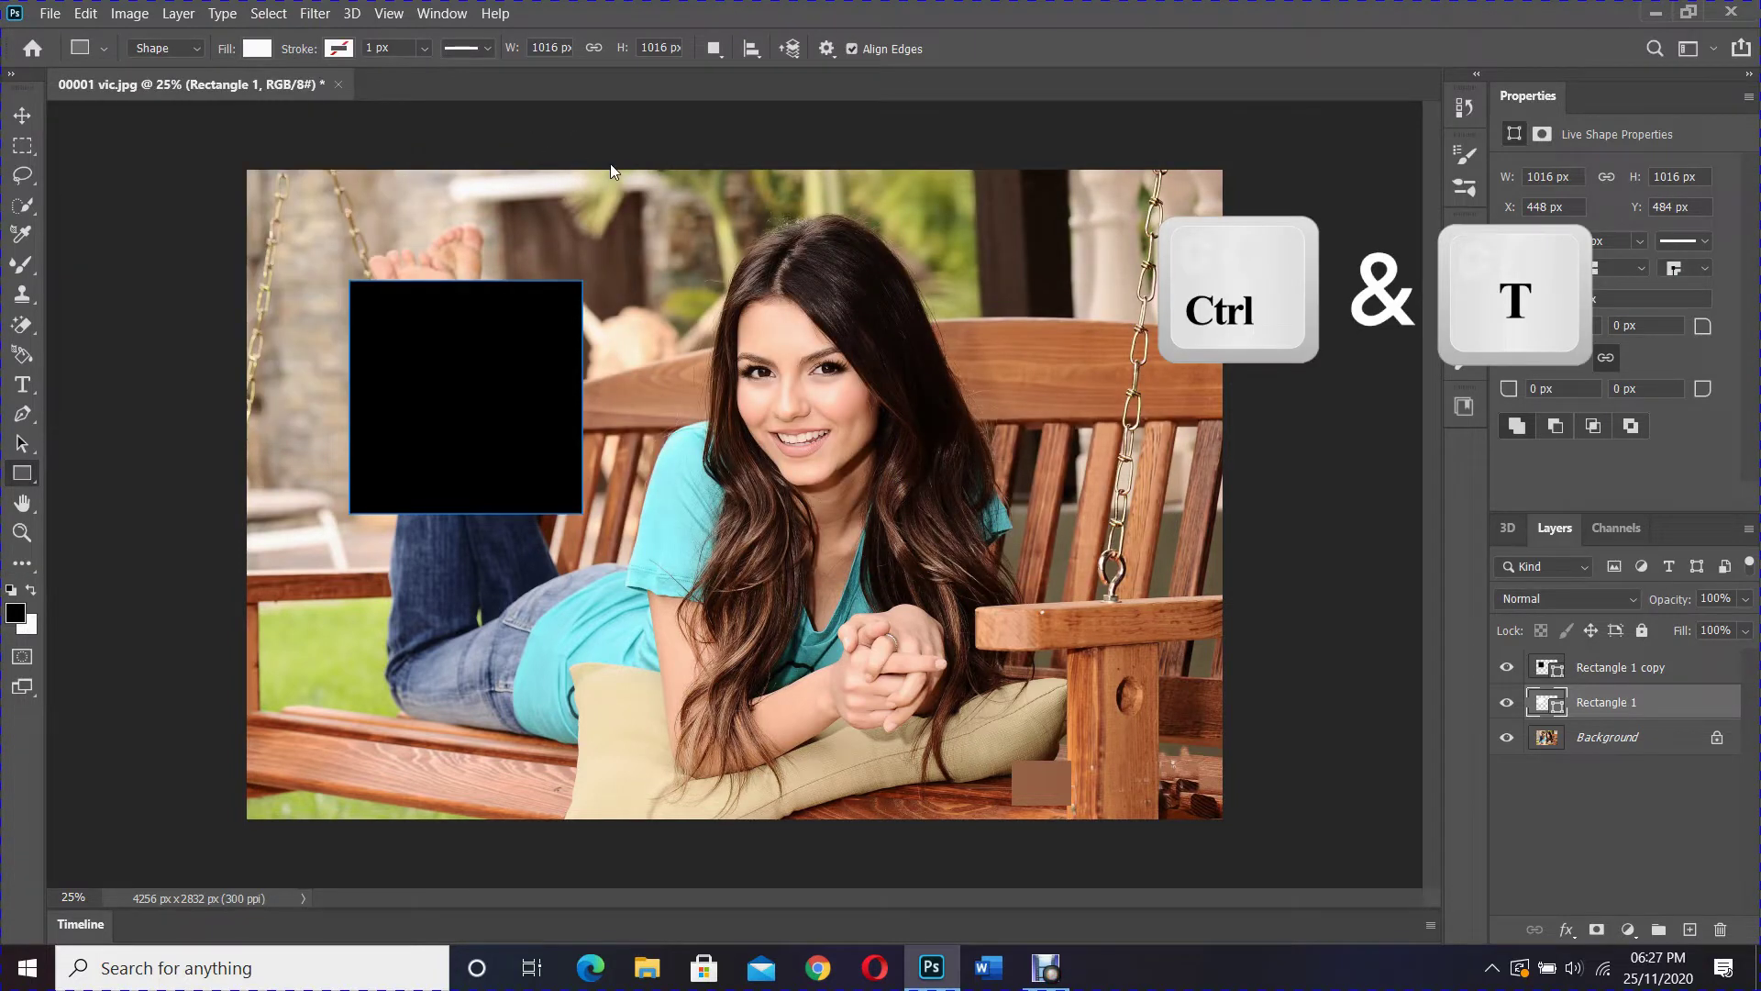
Enlarge the white rectangle from its centre to about 1144 px wide and extend its lower edge to about 1240 px high
key(ctrl+t)
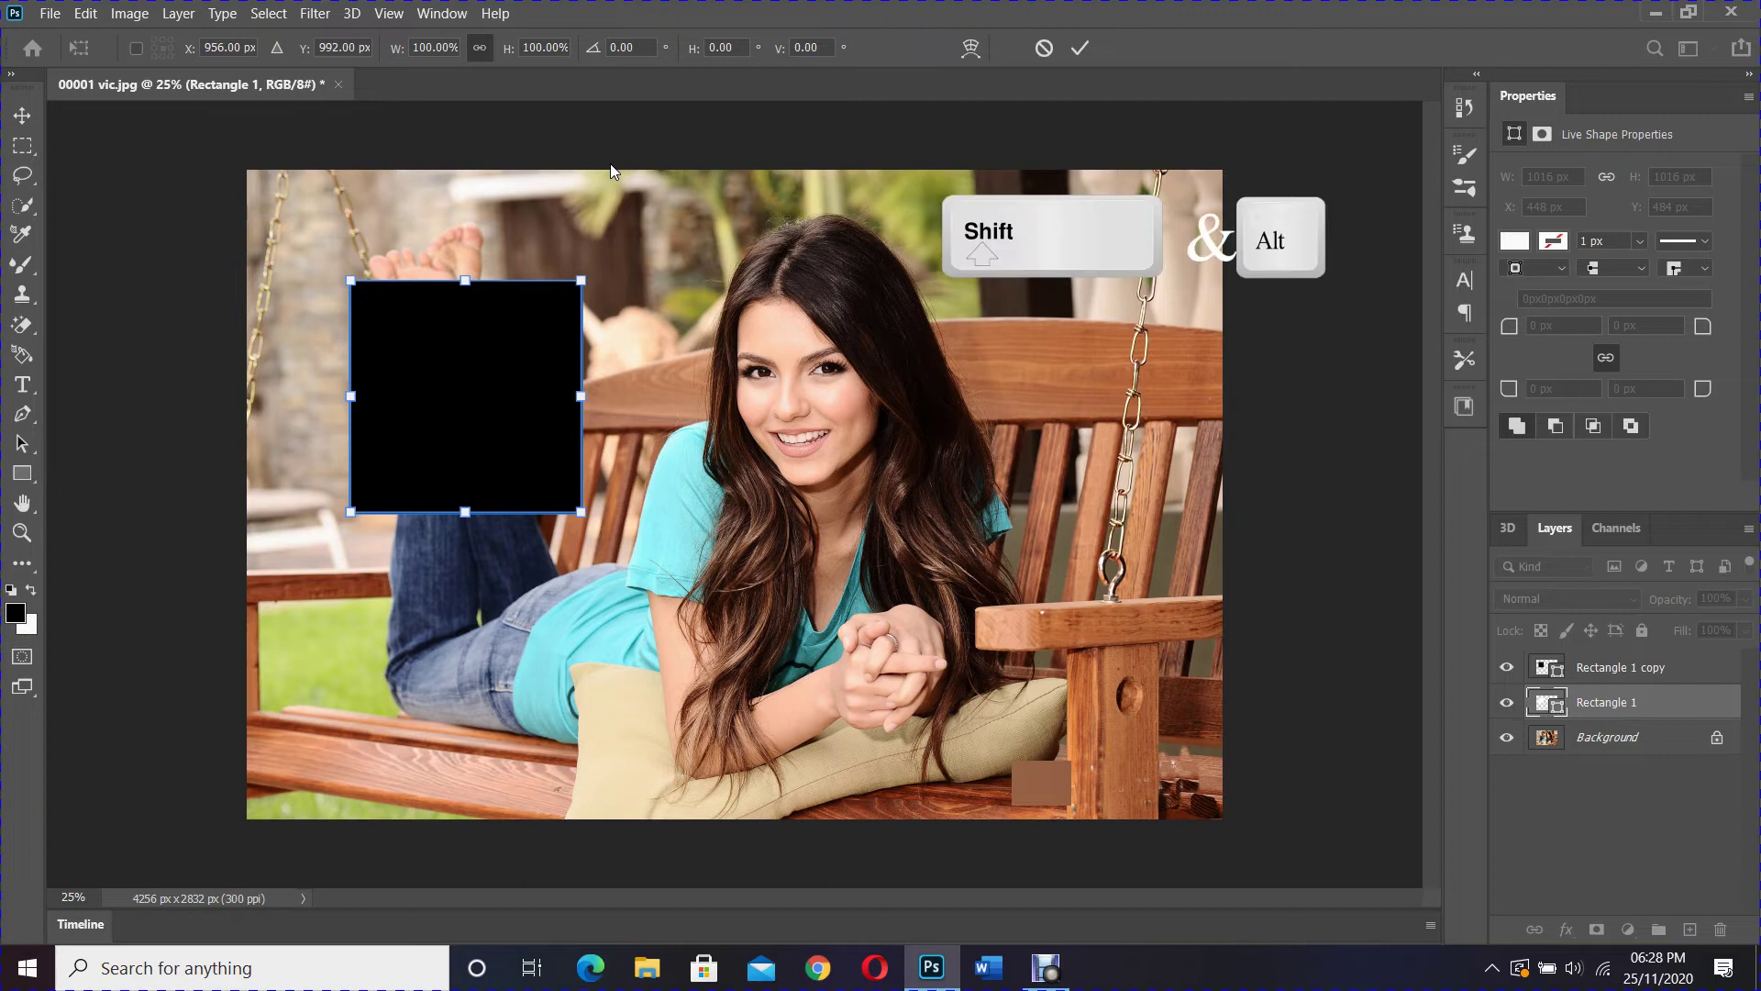
mouse_move(581, 511)
mouse_down()
mouse_move(604, 527)
mouse_move(590, 521)
mouse_up()
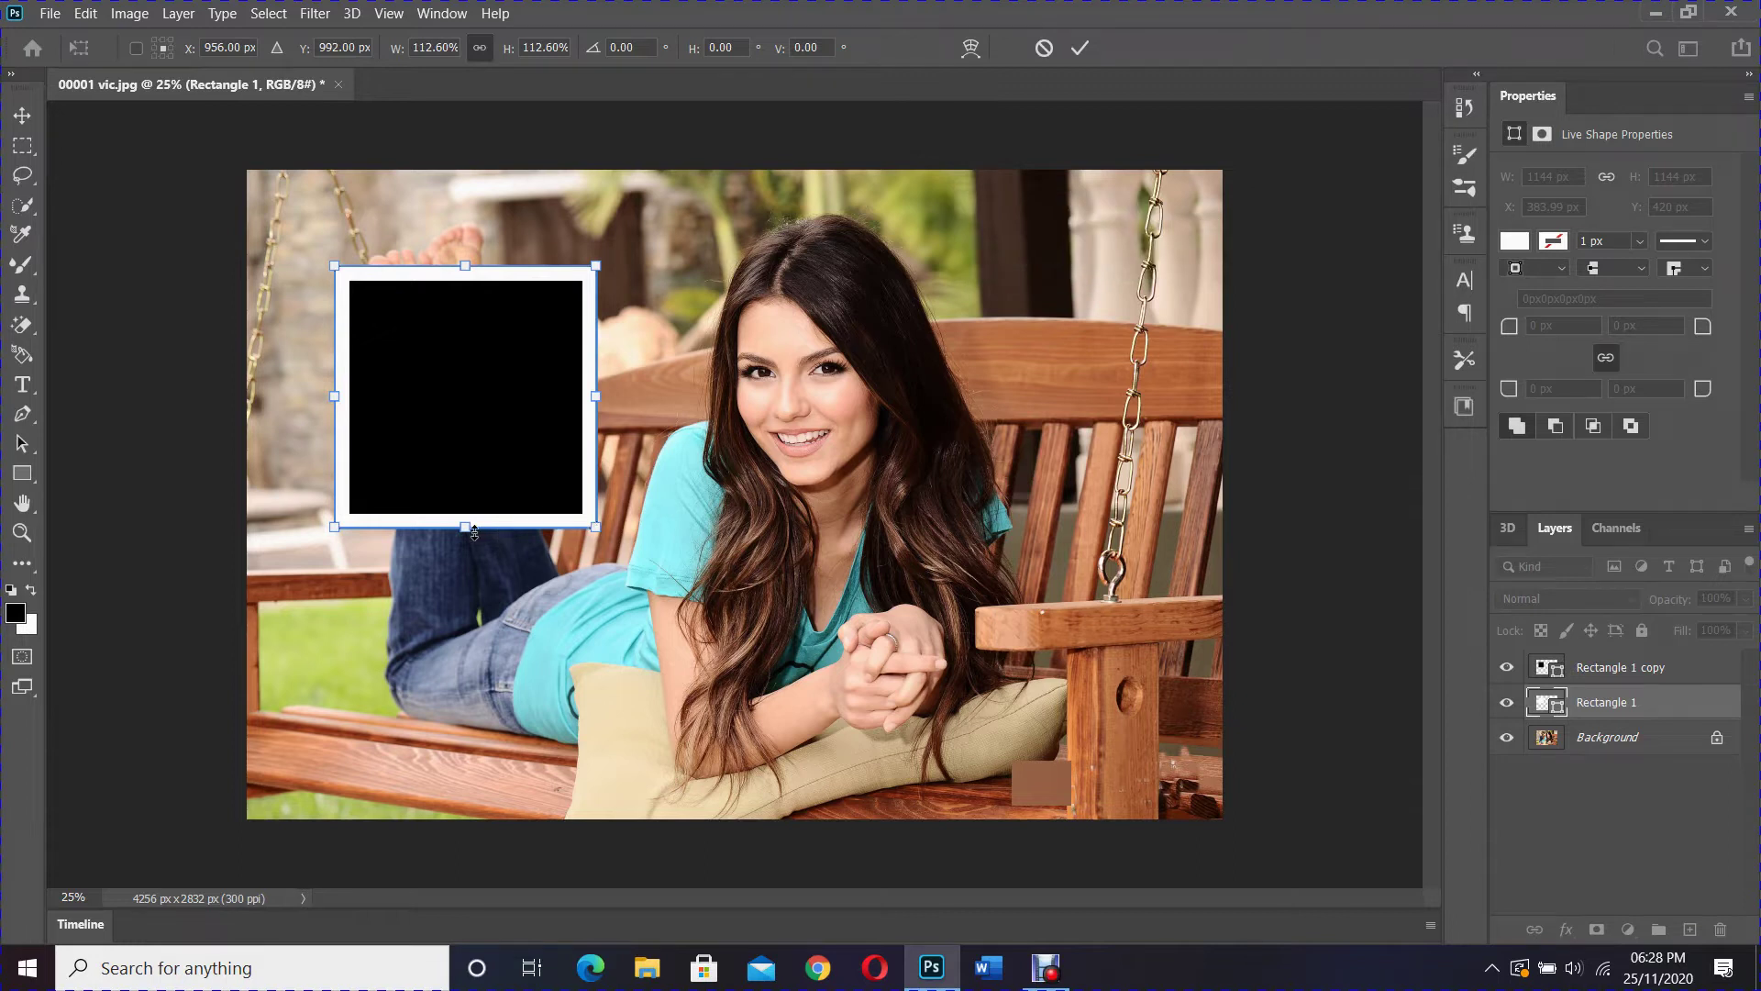
drag(473, 533, 475, 554)
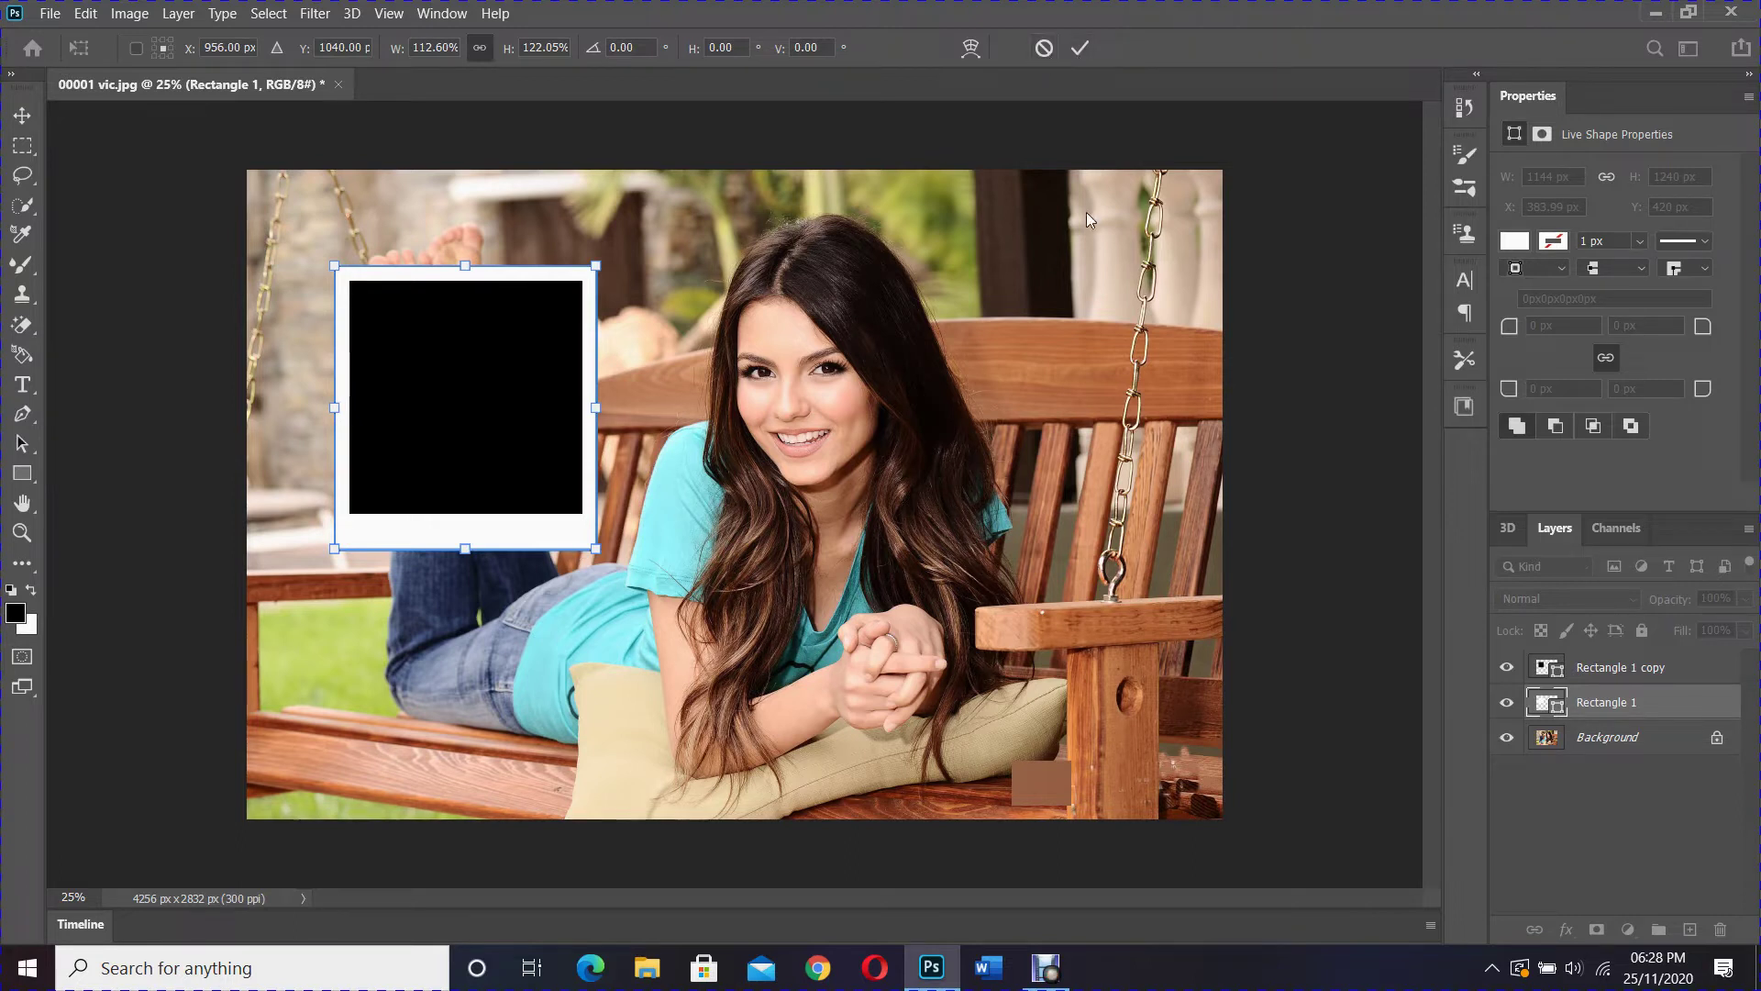
key(Return)
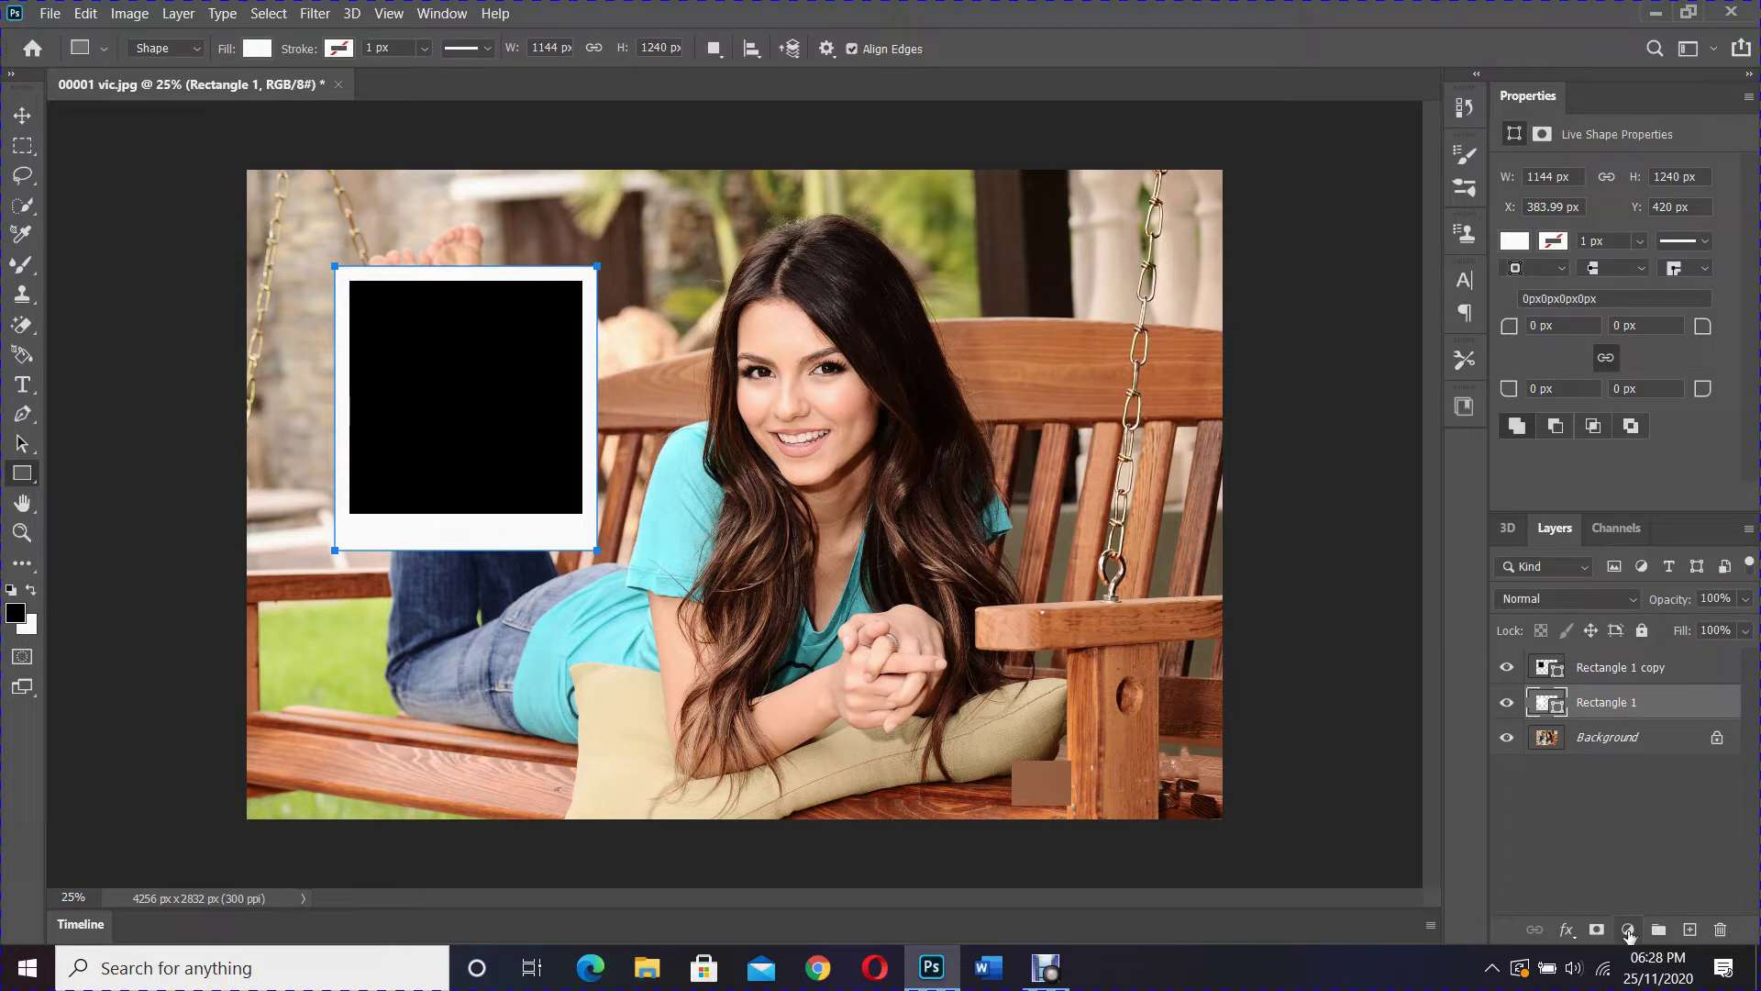
Add a drop shadow to the white rectangle with a 135° angle, 16 px distance and 16 px size
click(1569, 931)
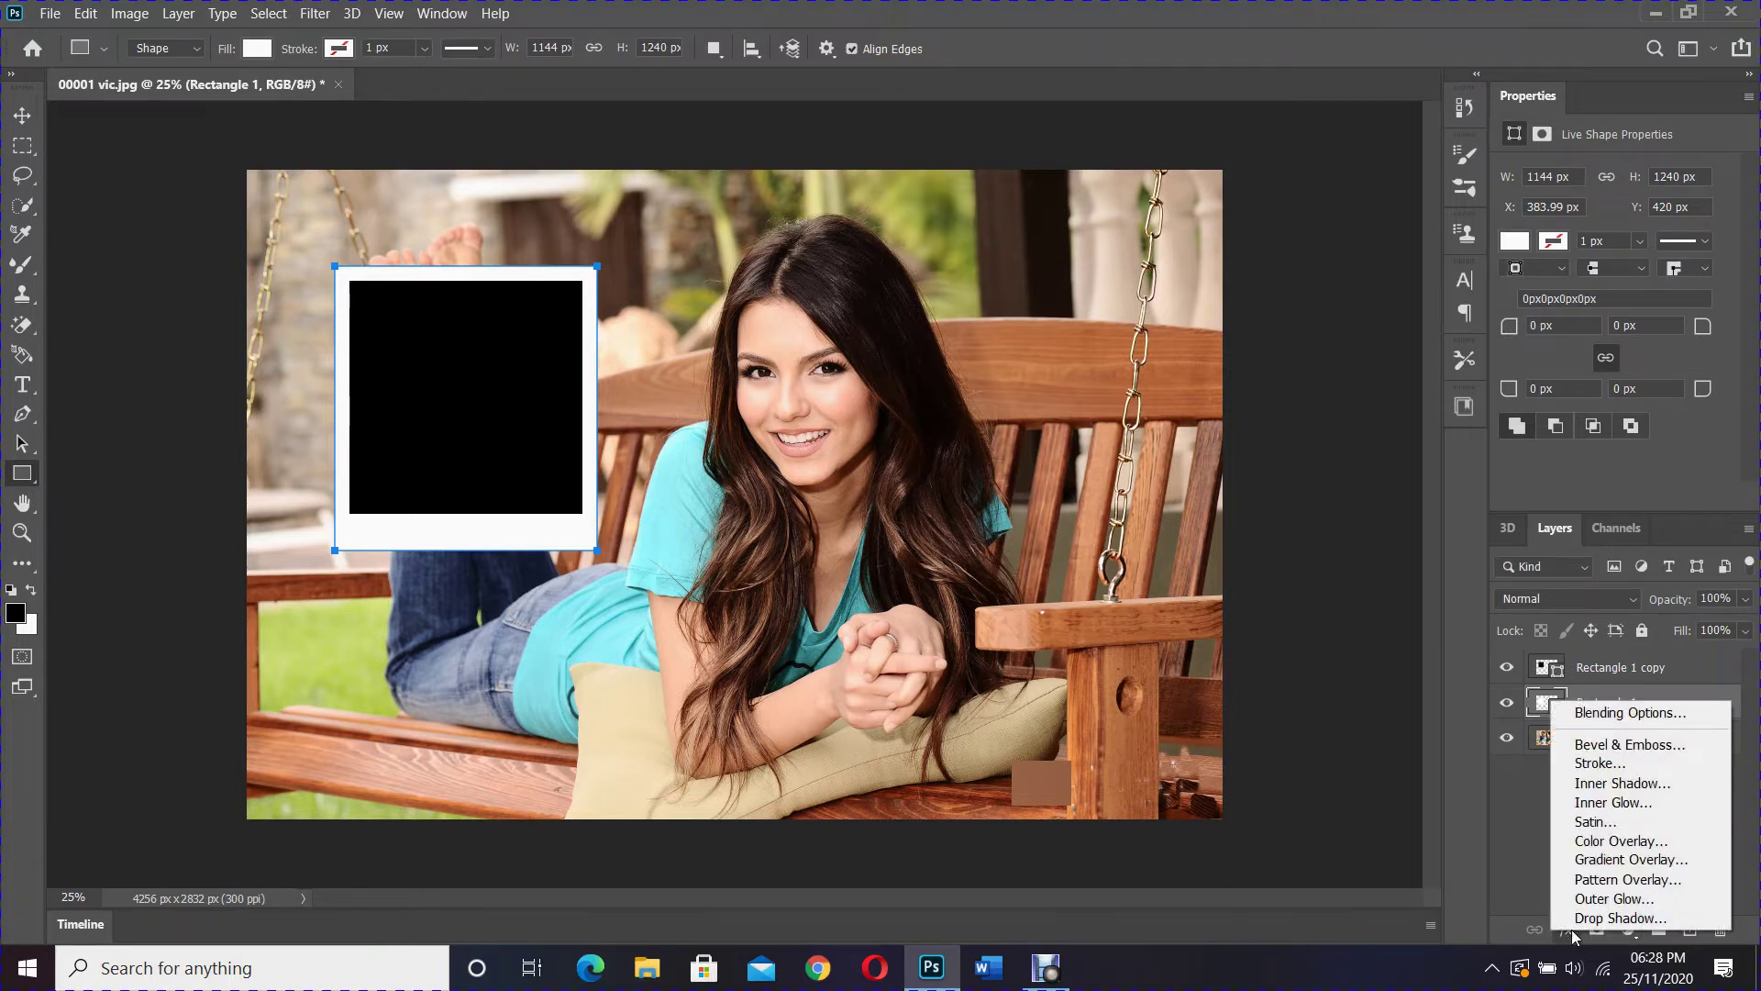
click(1584, 919)
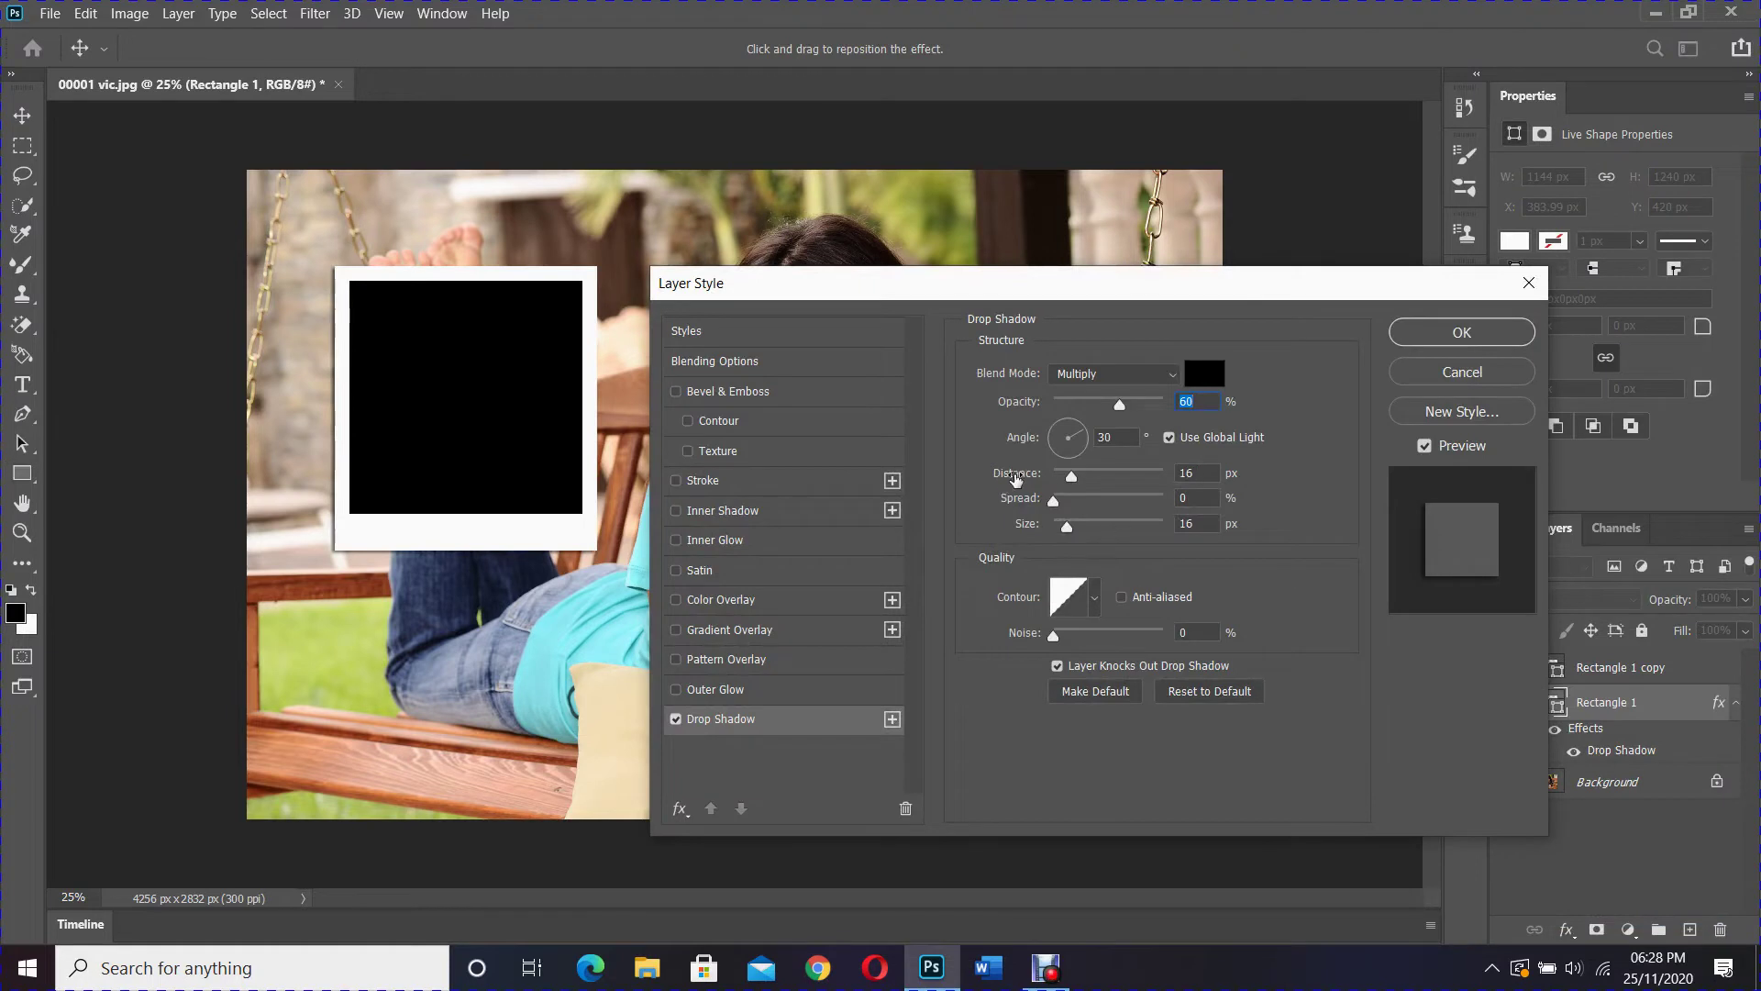
click(1186, 474)
click(1196, 525)
click(1114, 438)
text(135)
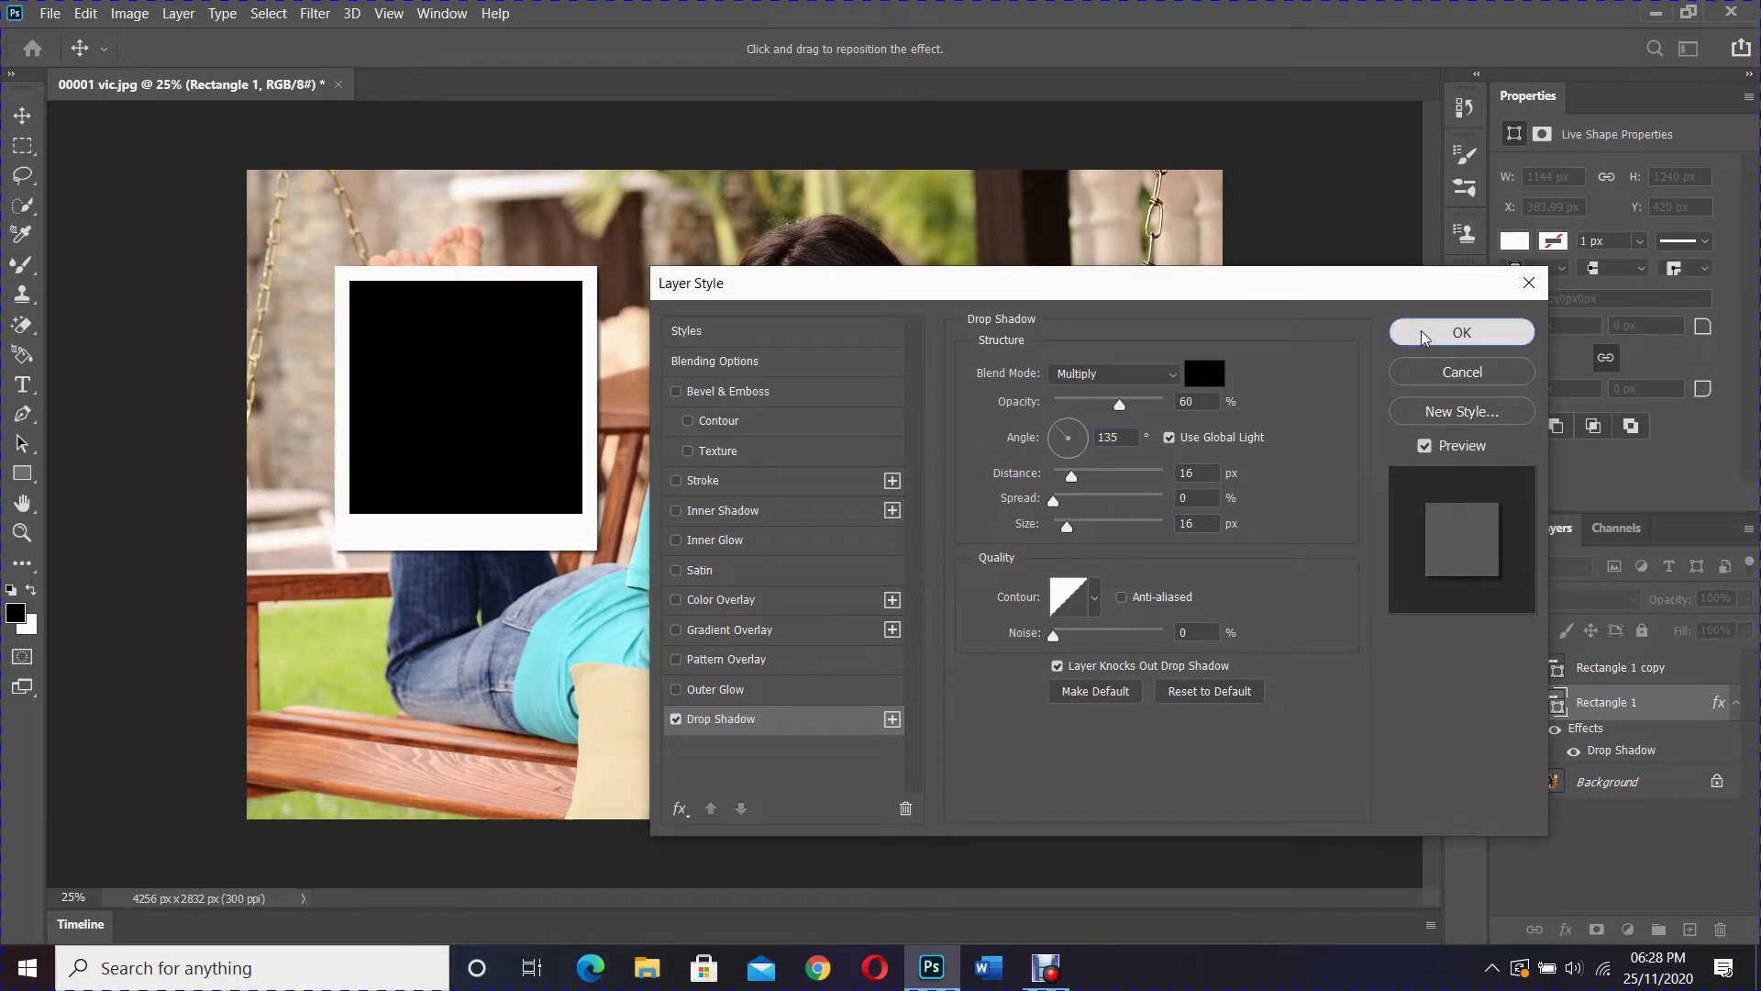
click(1462, 332)
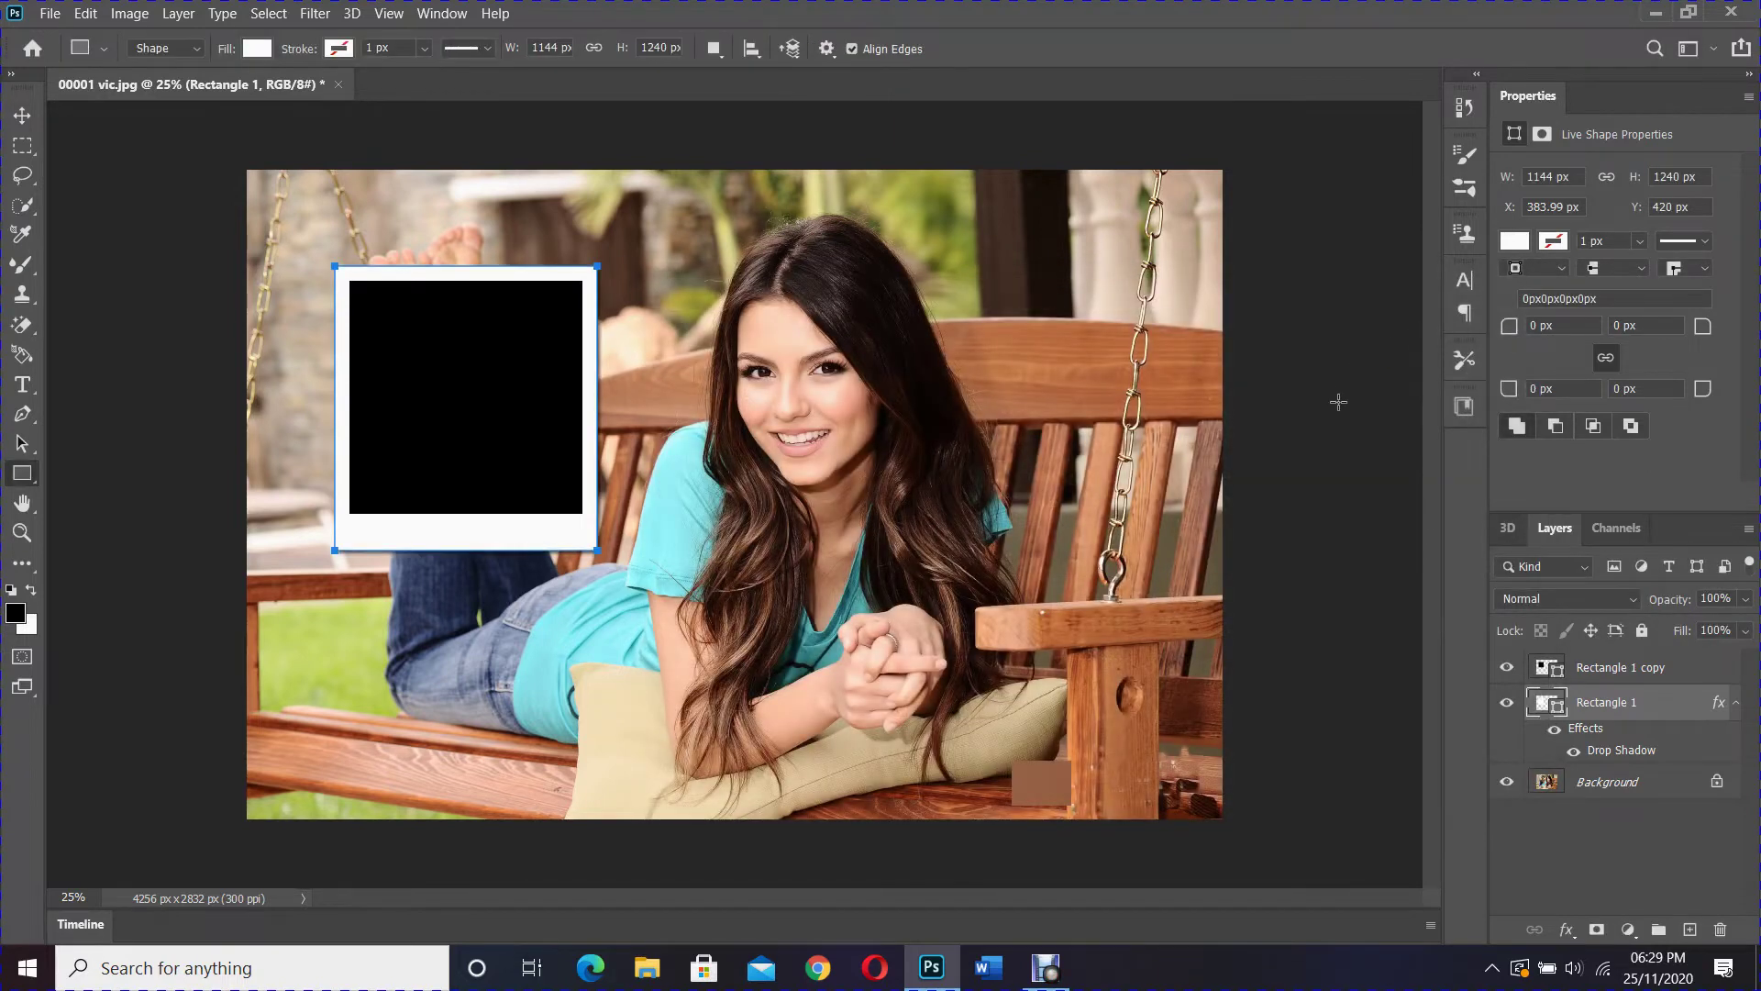
In the blending options of Rectangle 1 copy, set Knockout to Deep and Fill Opacity to 0%
click(1614, 667)
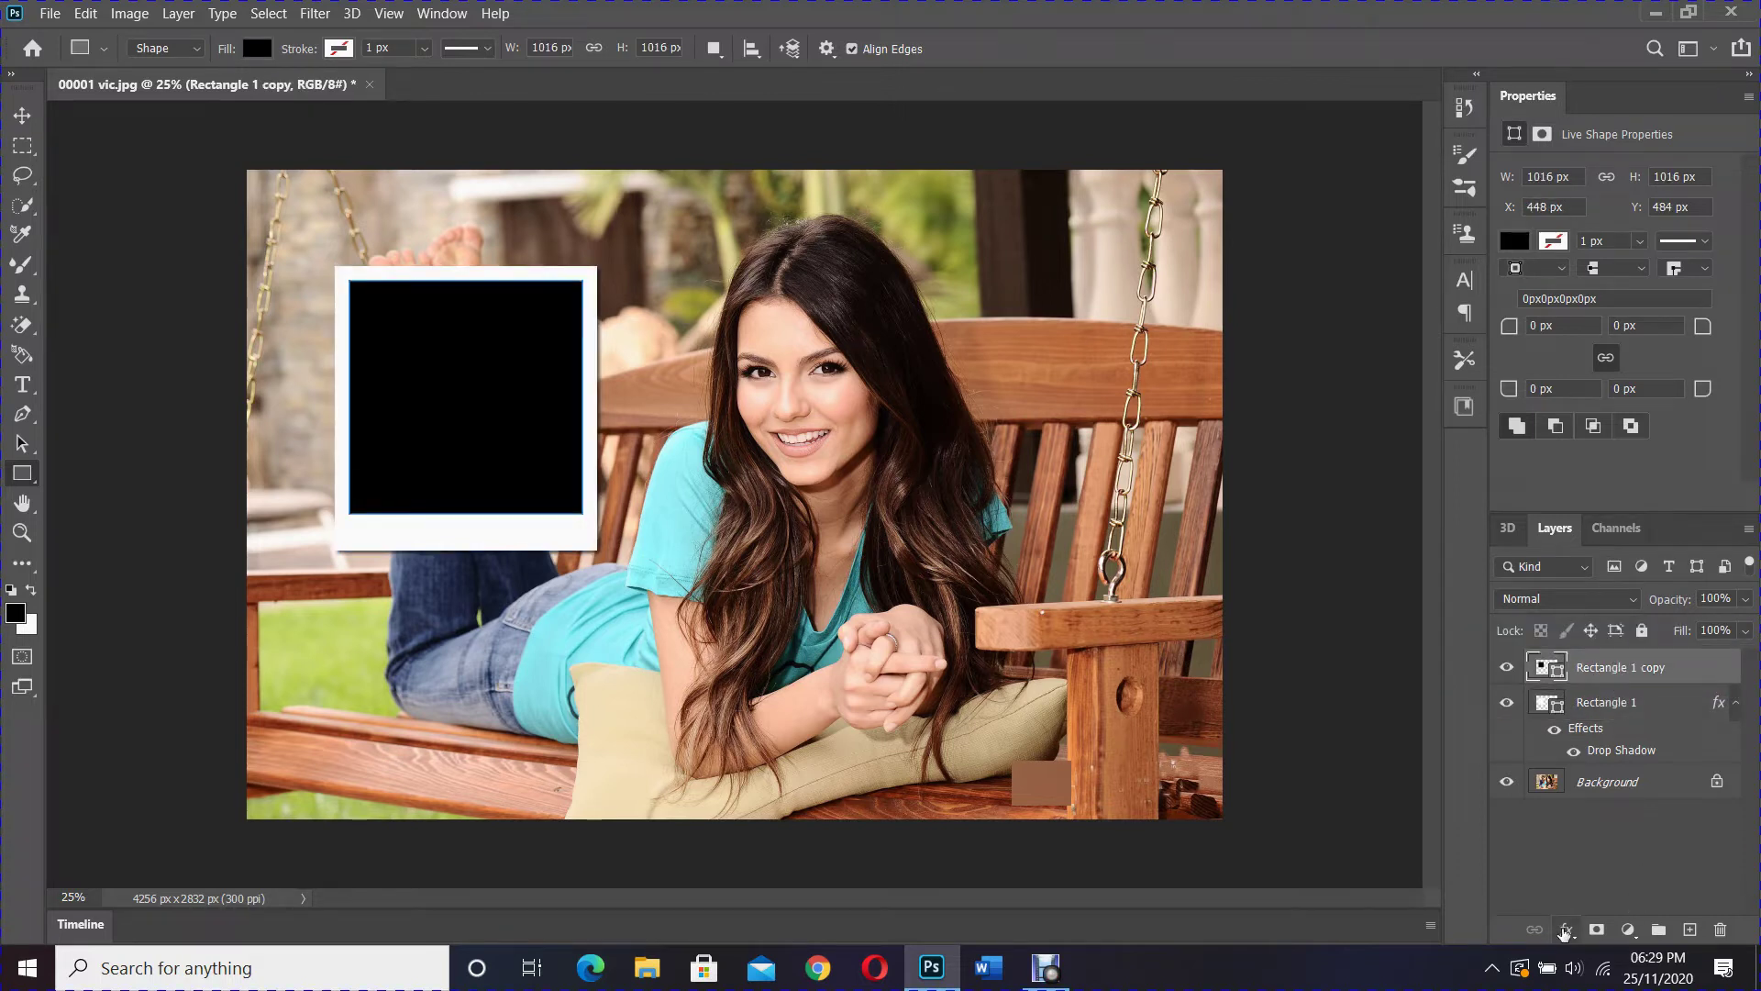
click(1565, 930)
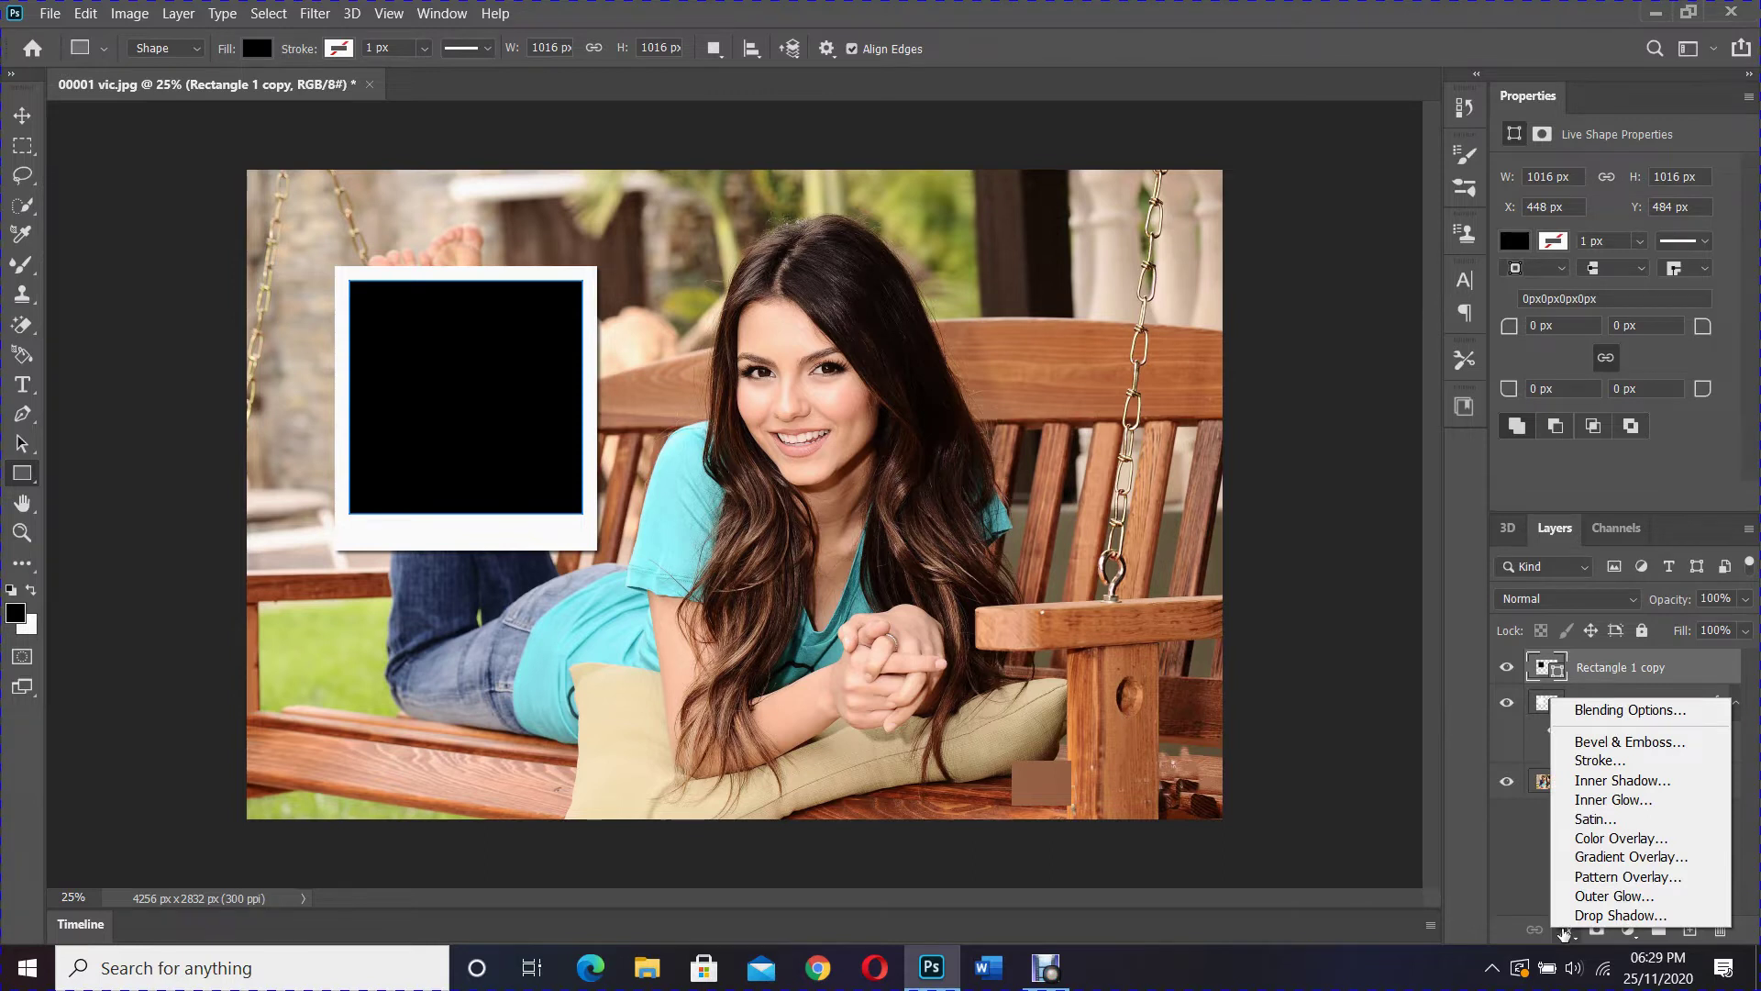
click(1630, 709)
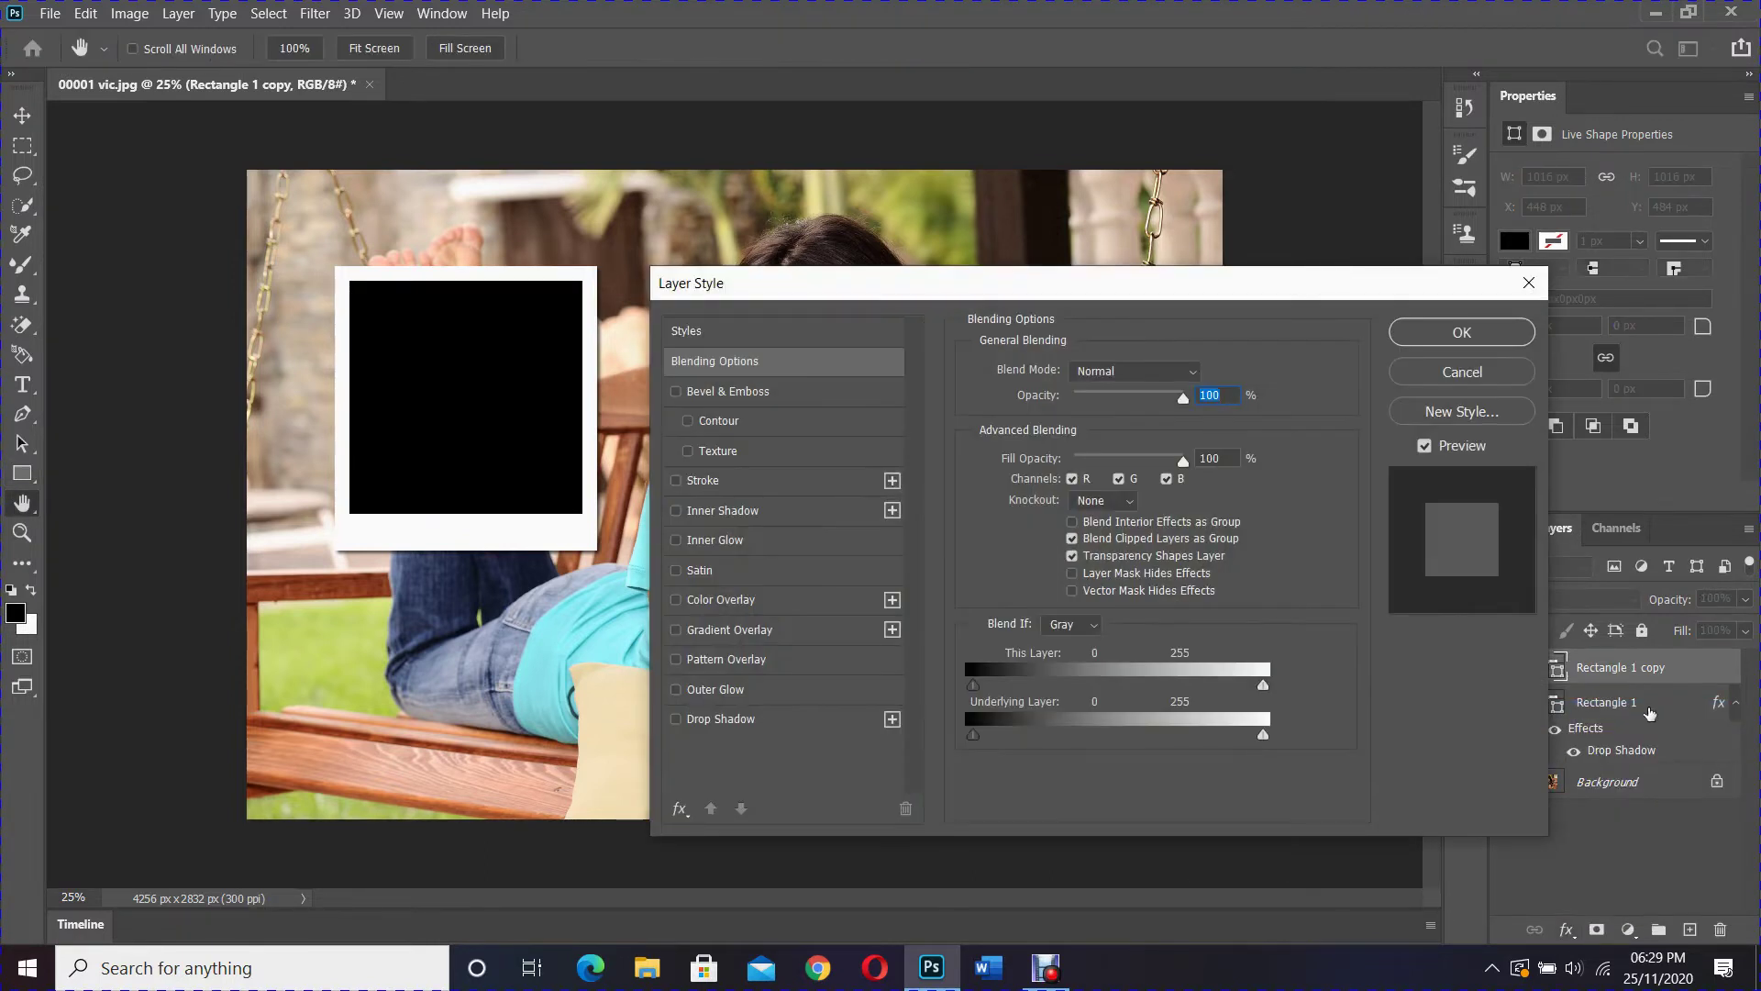
click(1134, 508)
click(1117, 555)
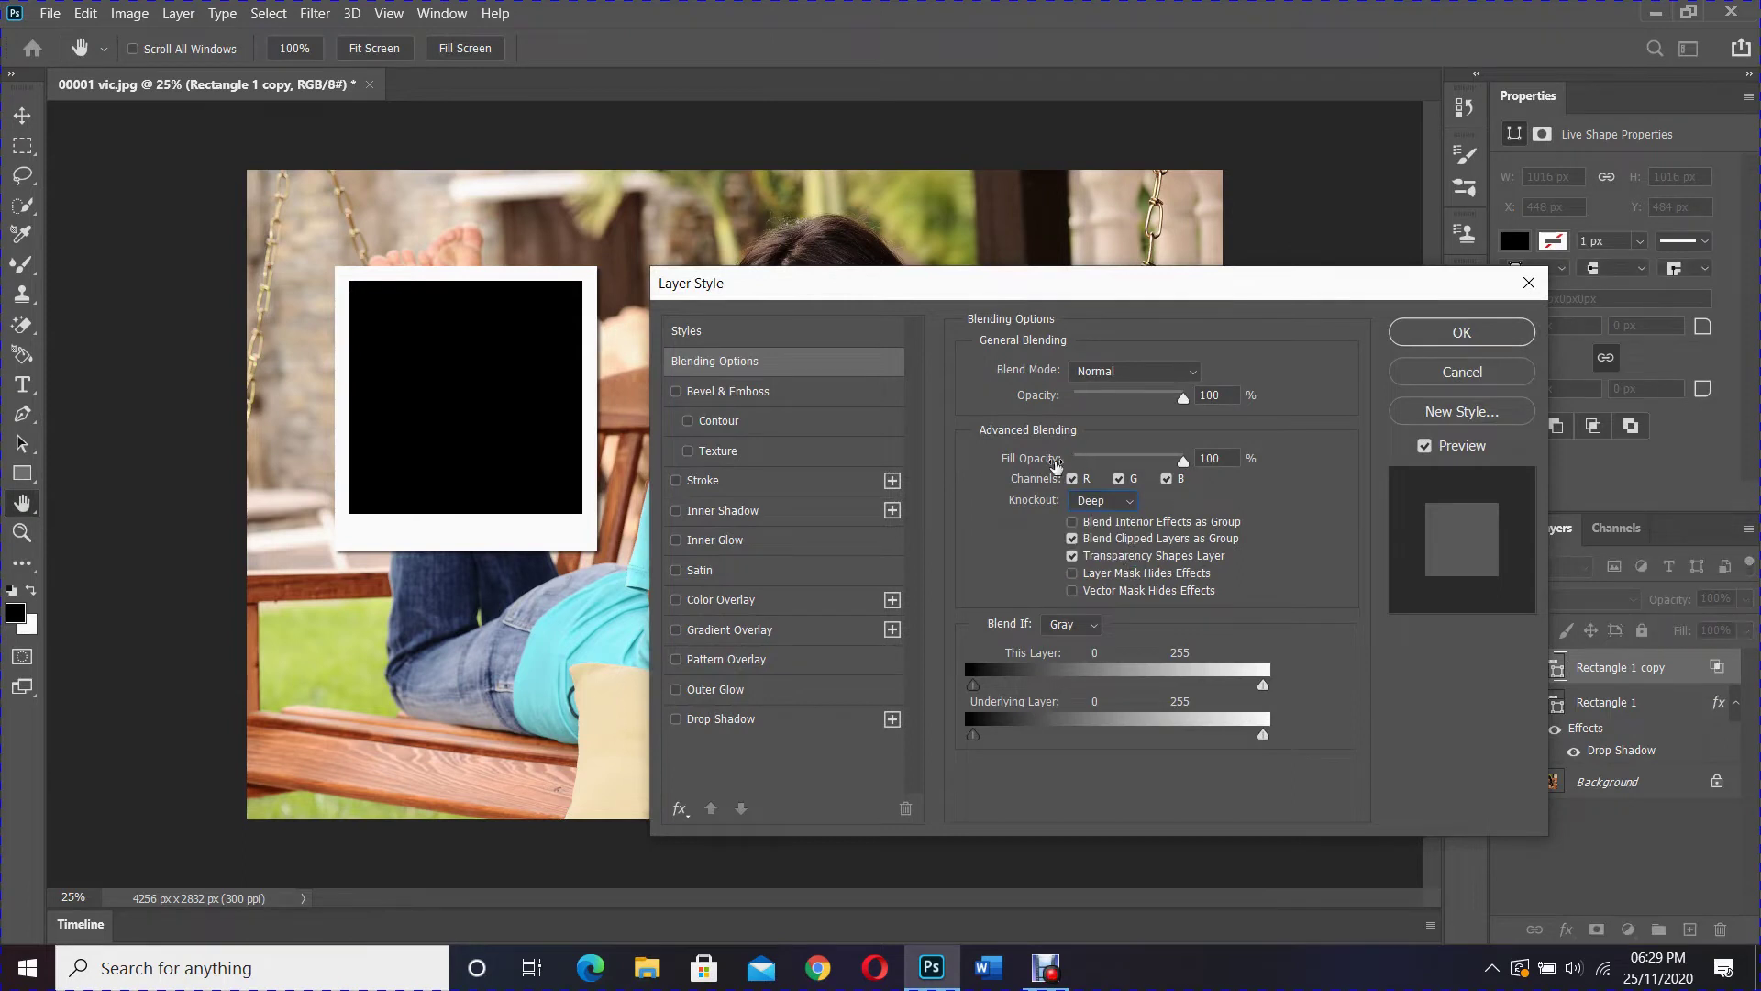
drag(1181, 461, 1059, 465)
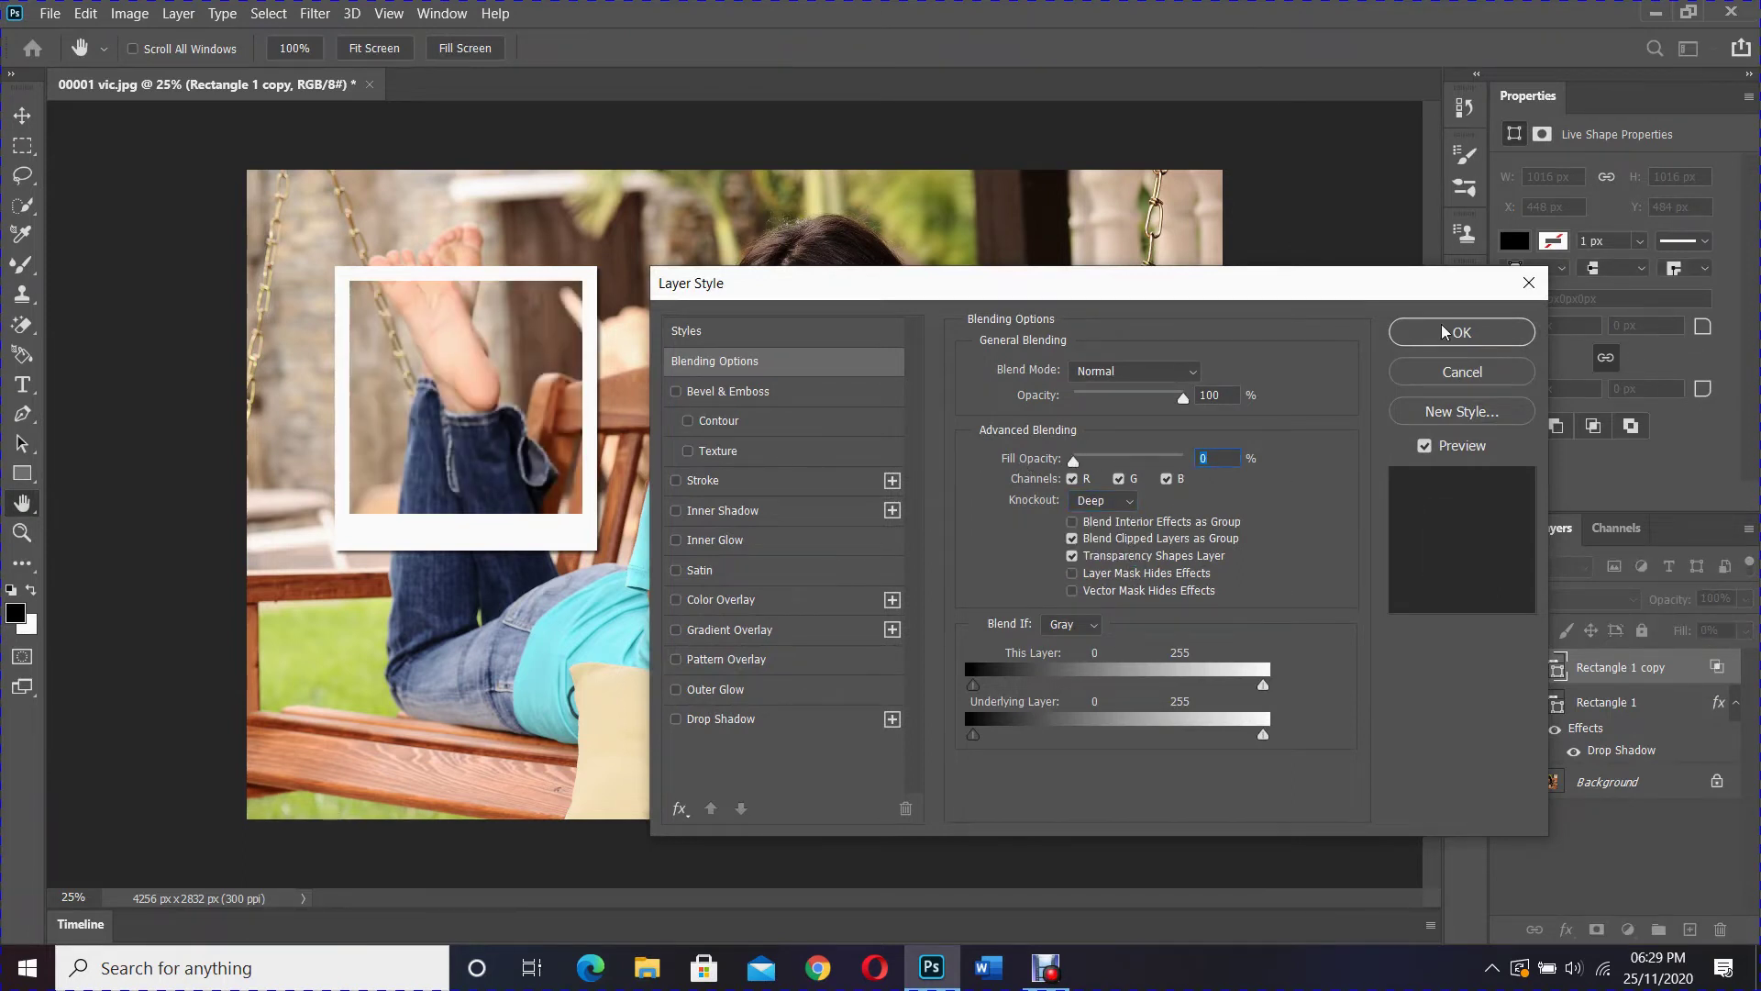
click(1443, 331)
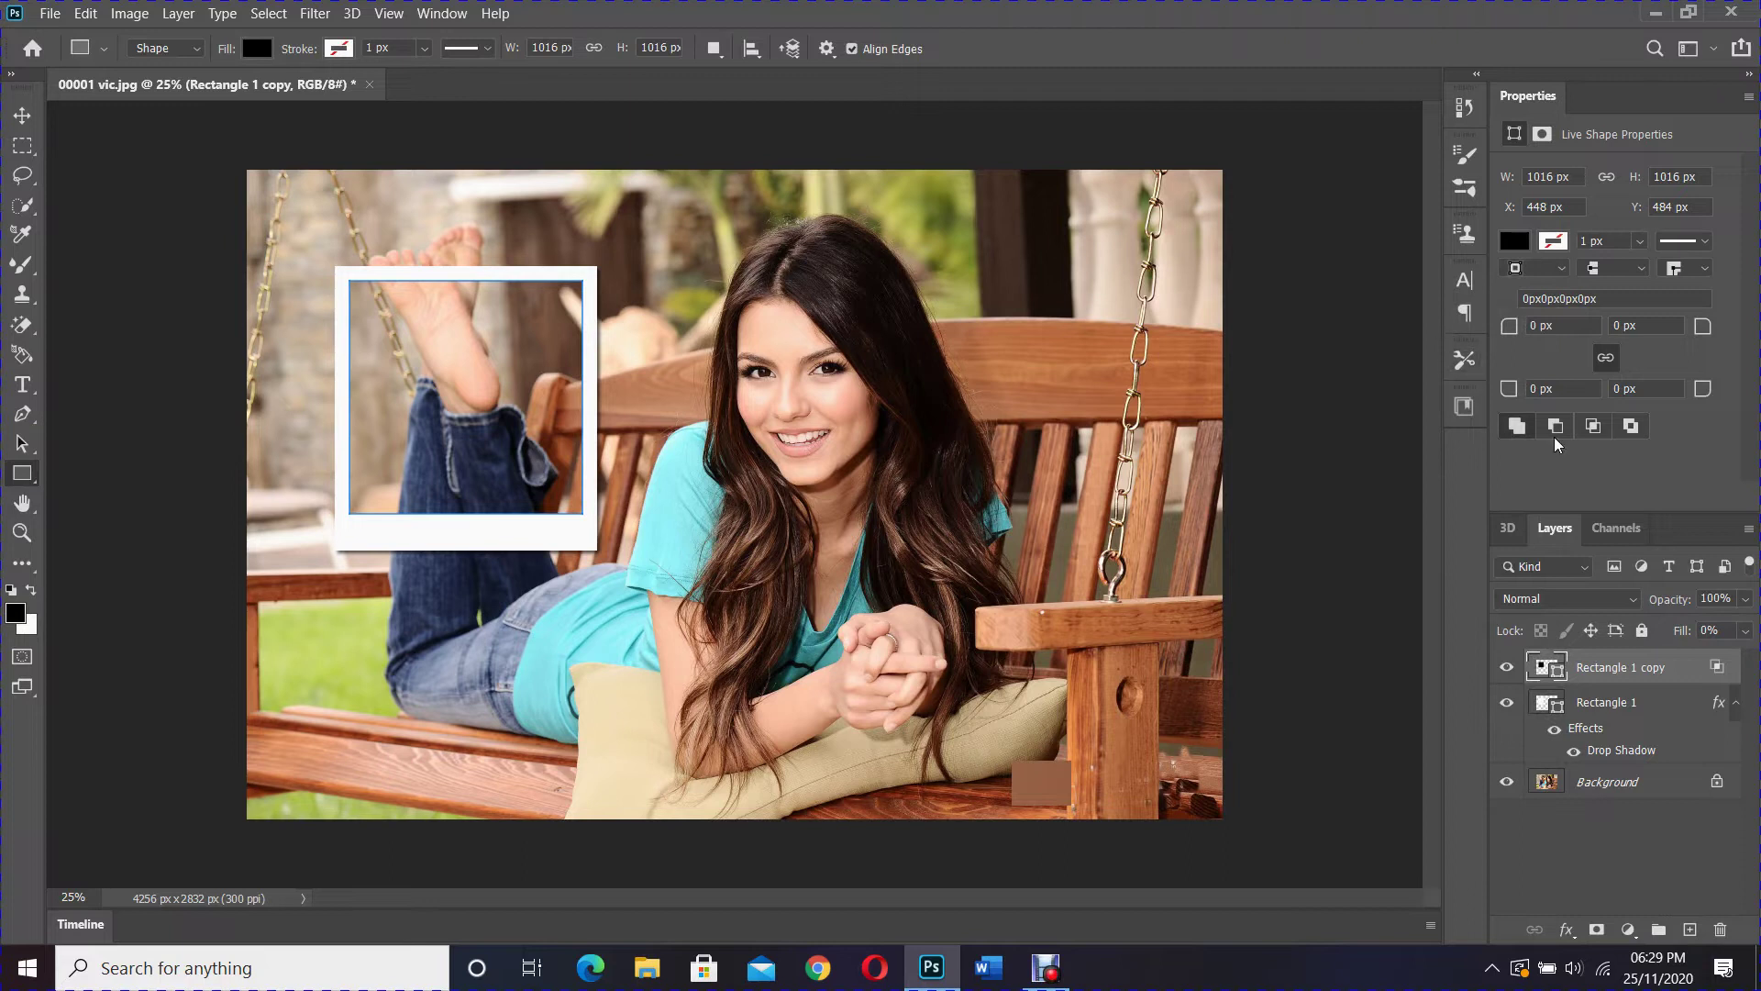
Group the Rectangle 1 copy and Rectangle 1 layers together
key(ctrl)
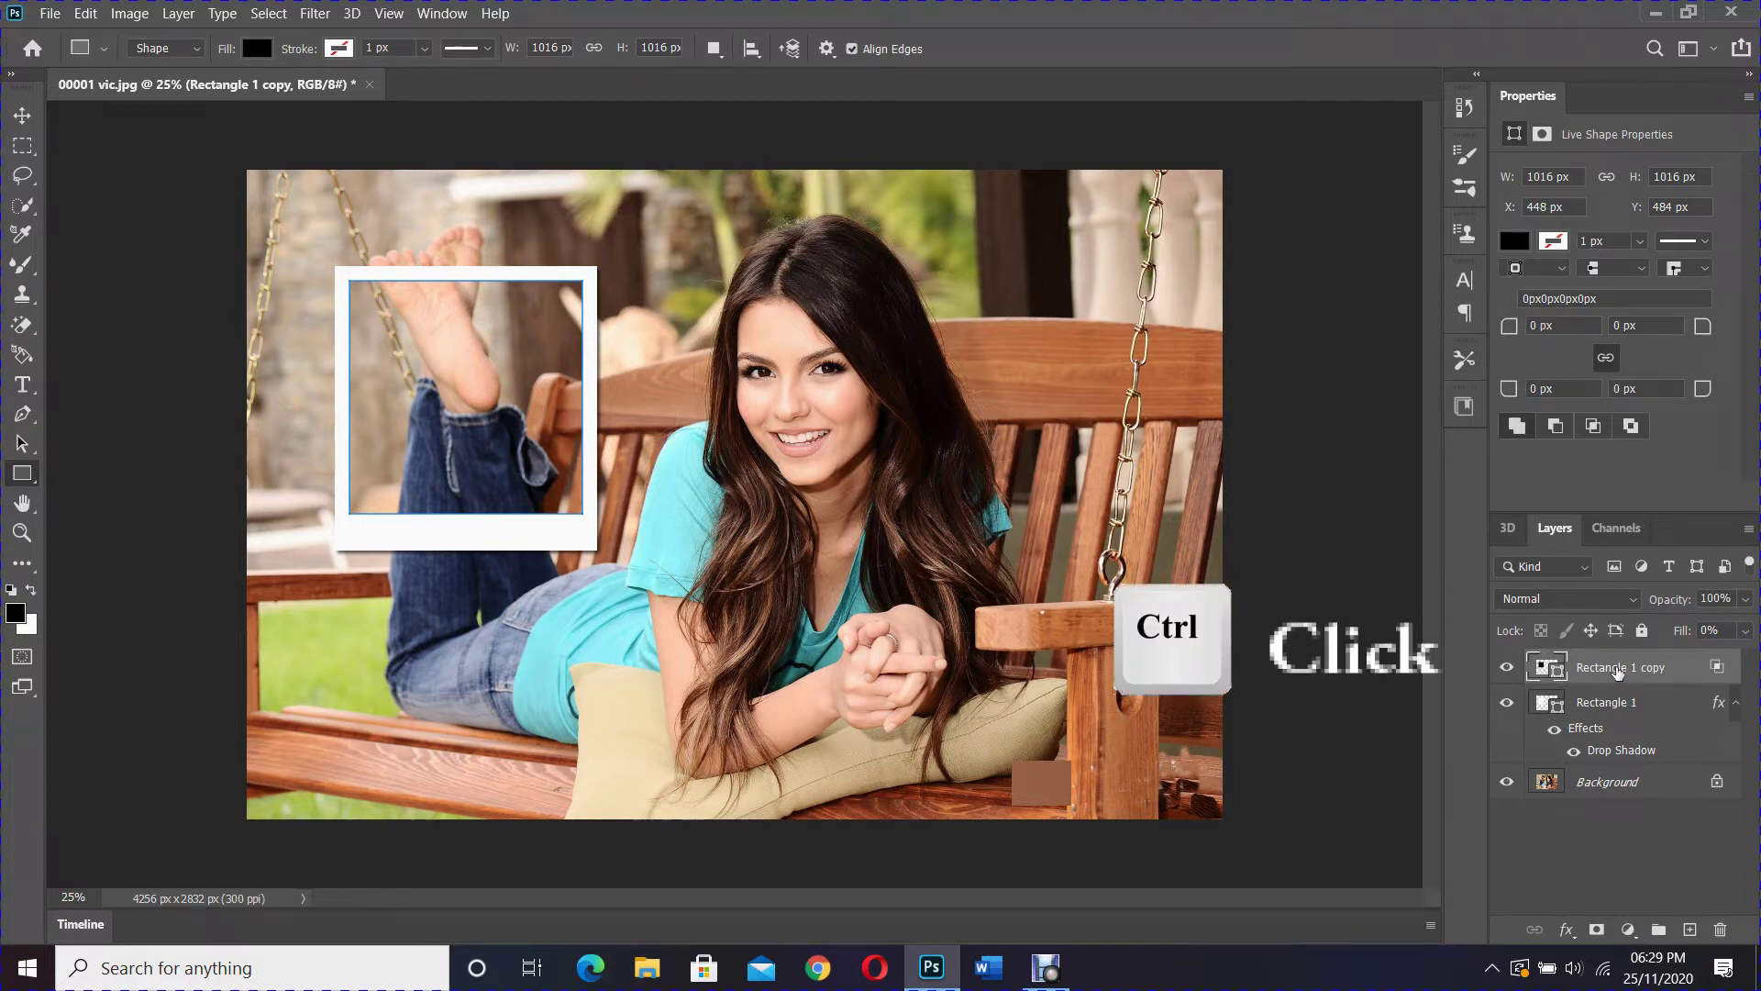
ctrl+click(1585, 705)
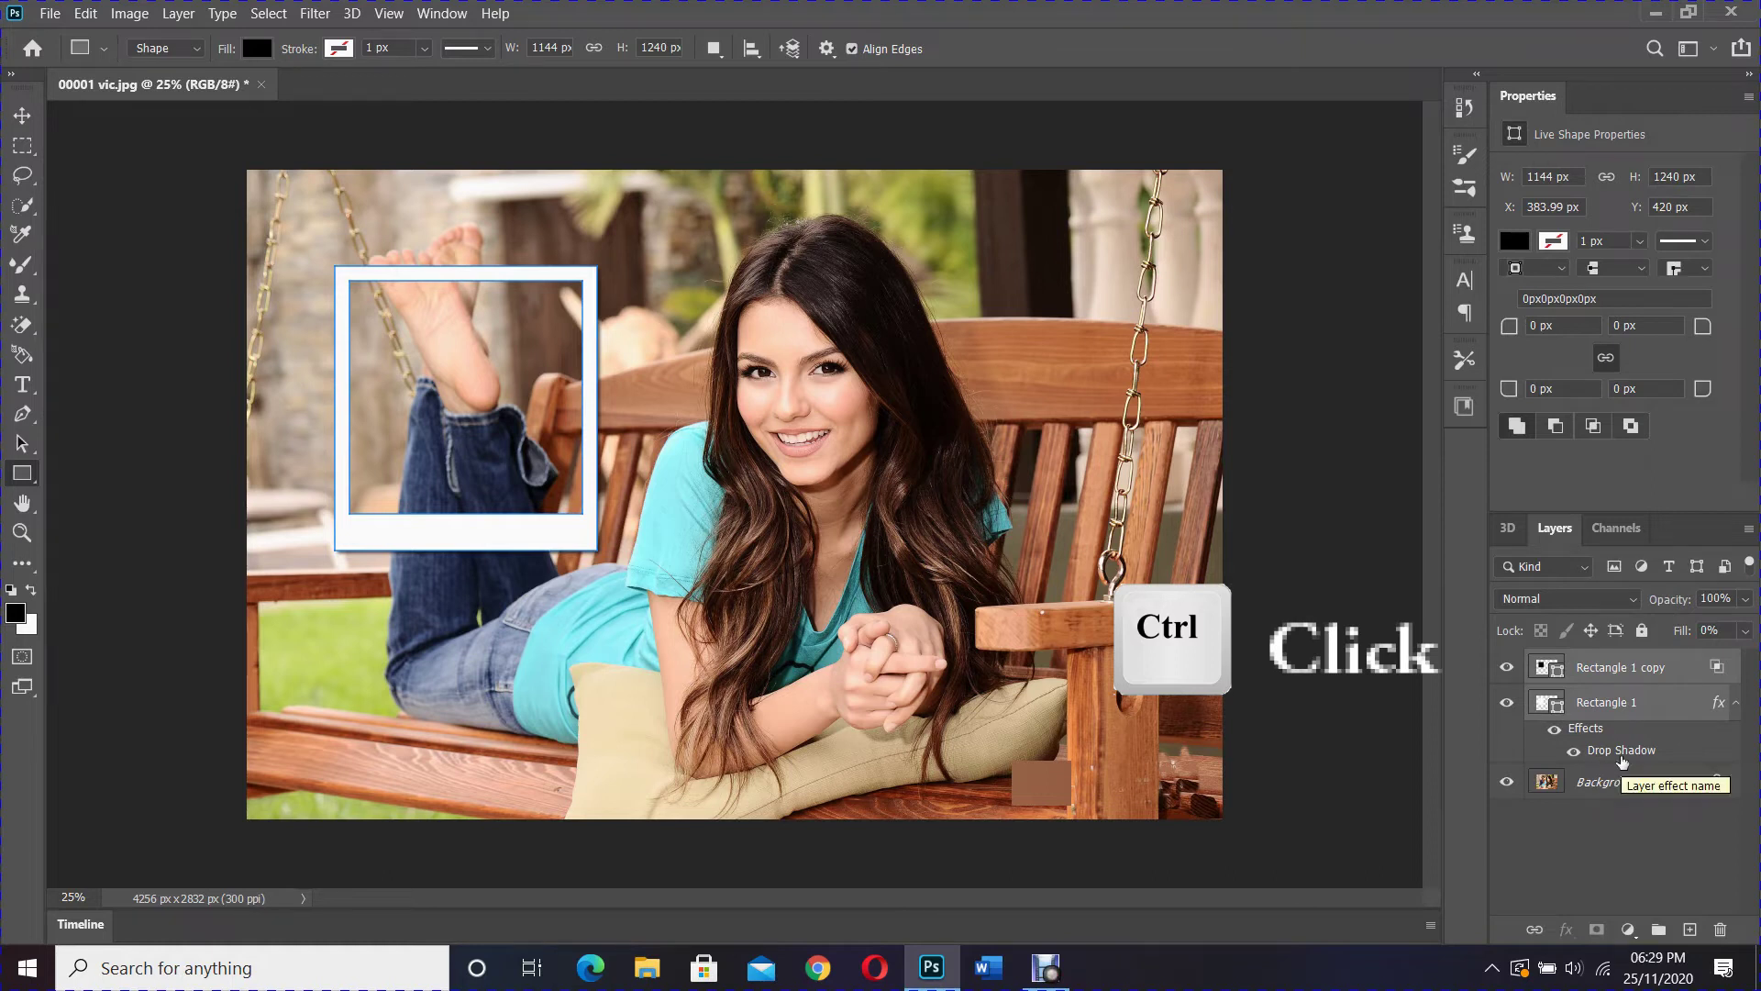
key(ctrl+g)
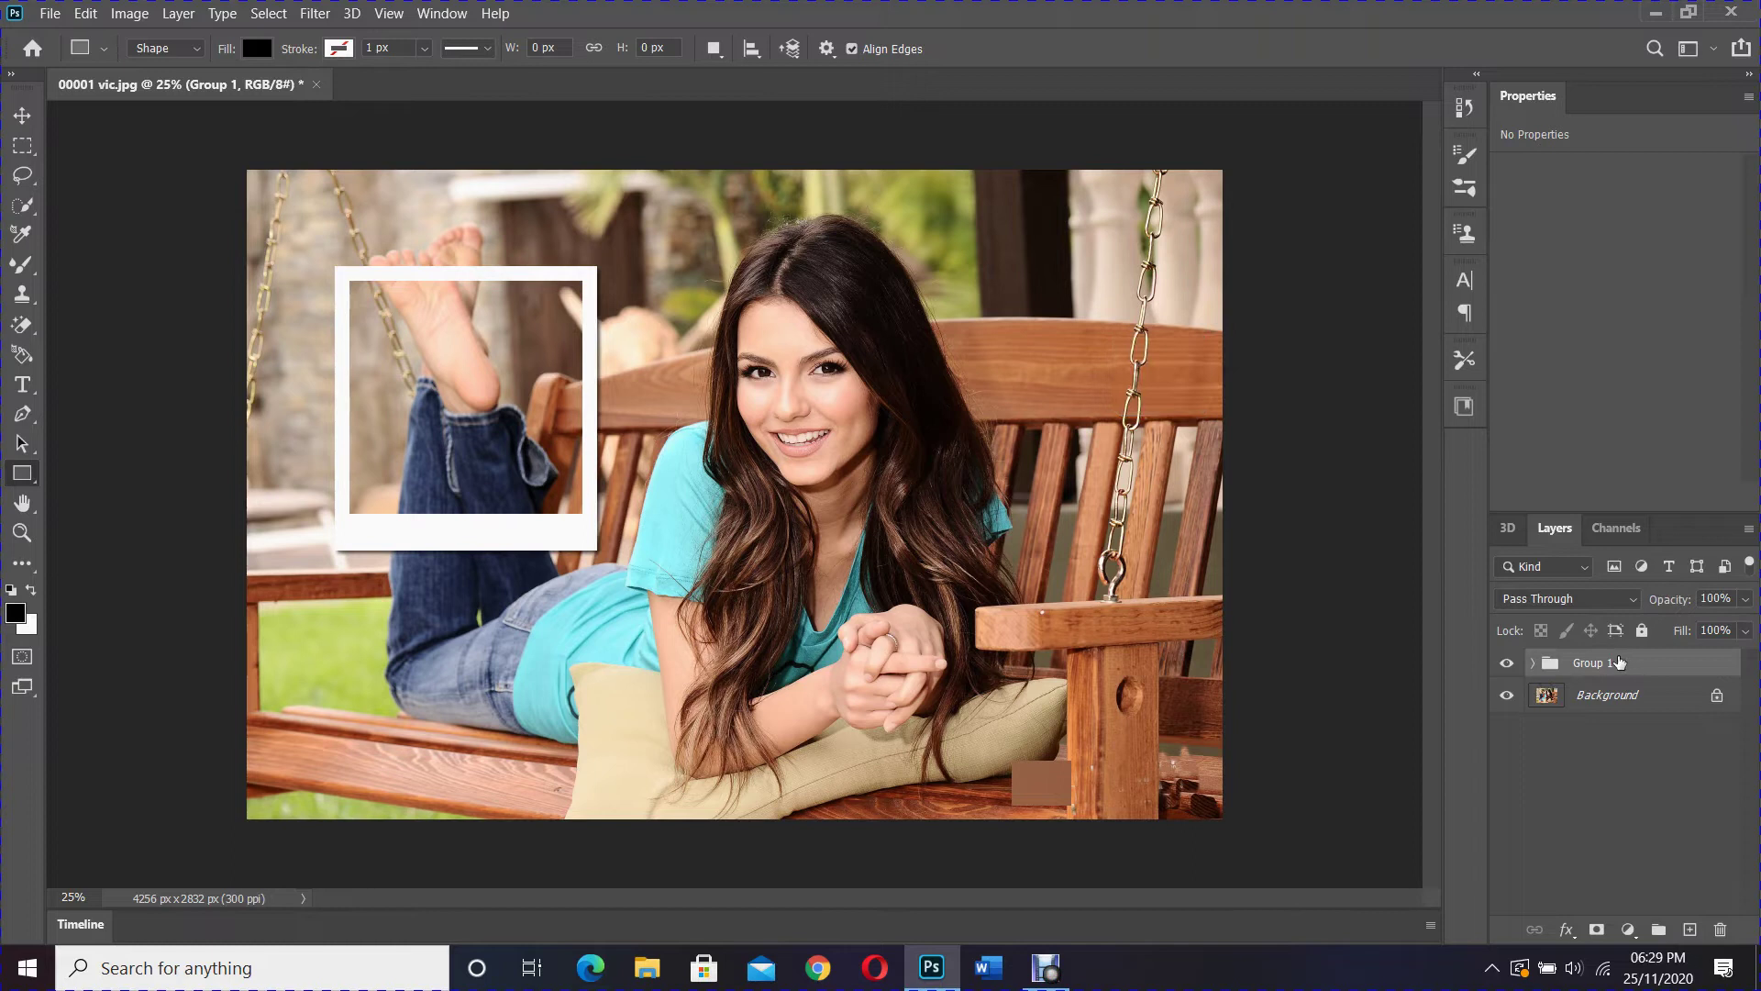
Add a black Solid Color fill layer directly above the Background layer
click(1620, 708)
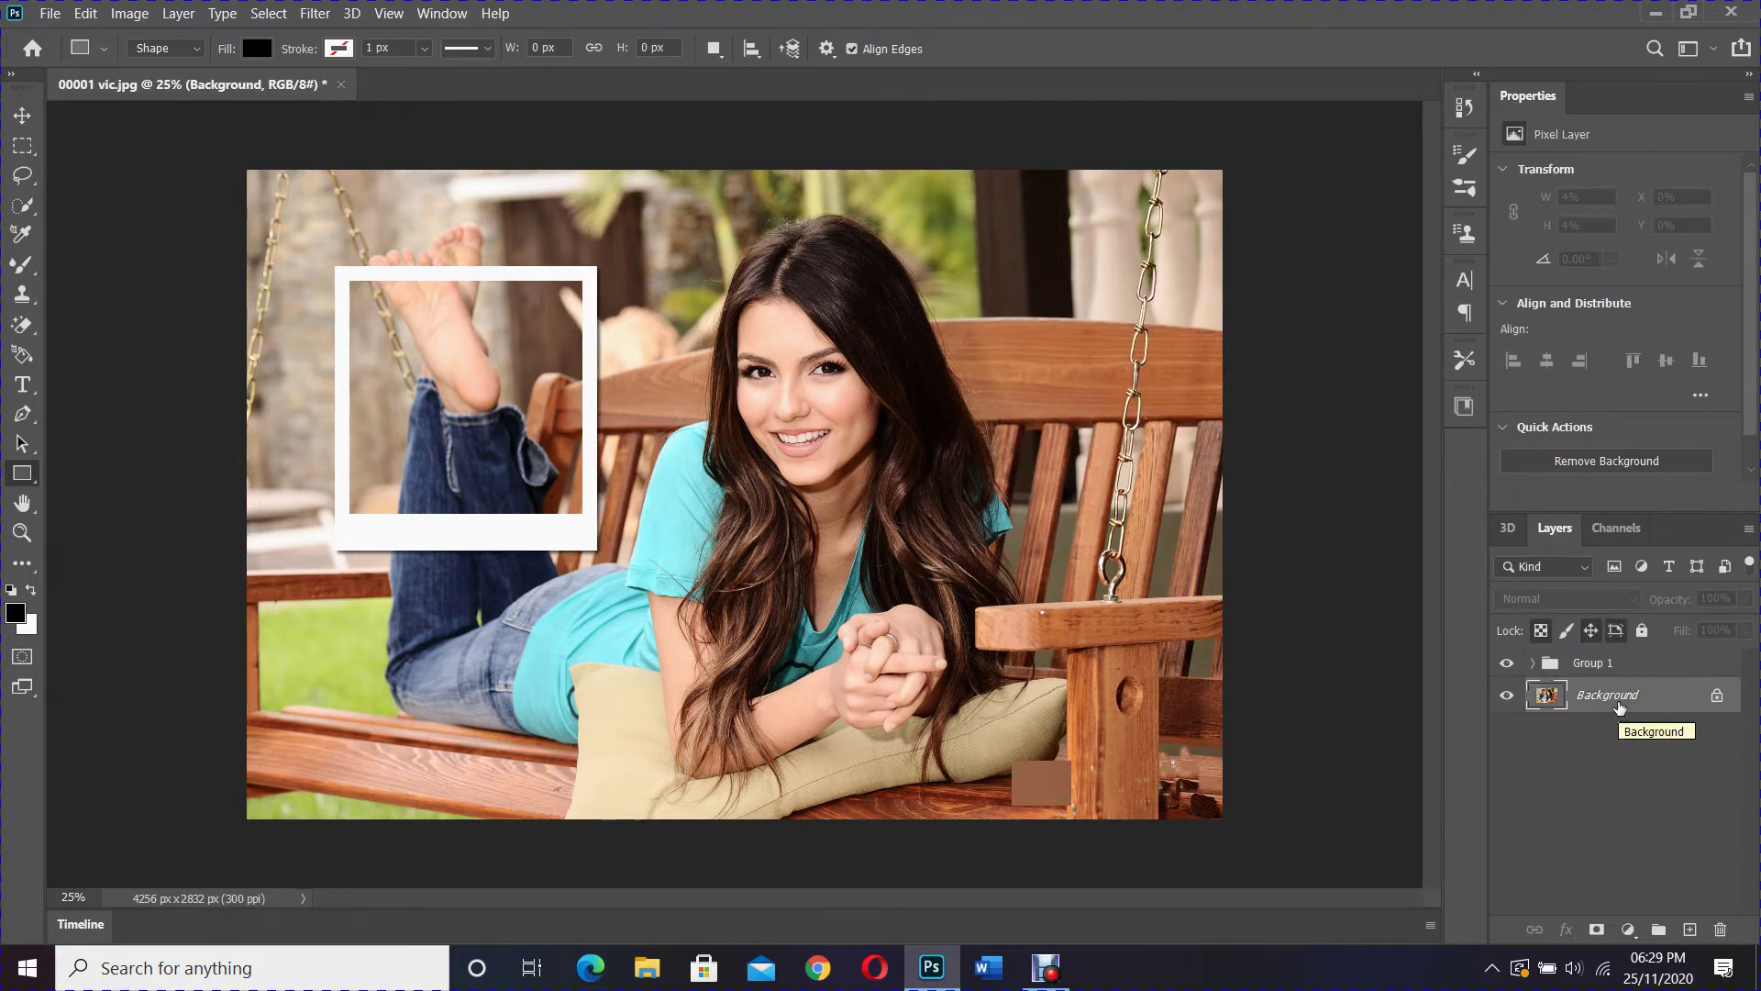
click(1629, 930)
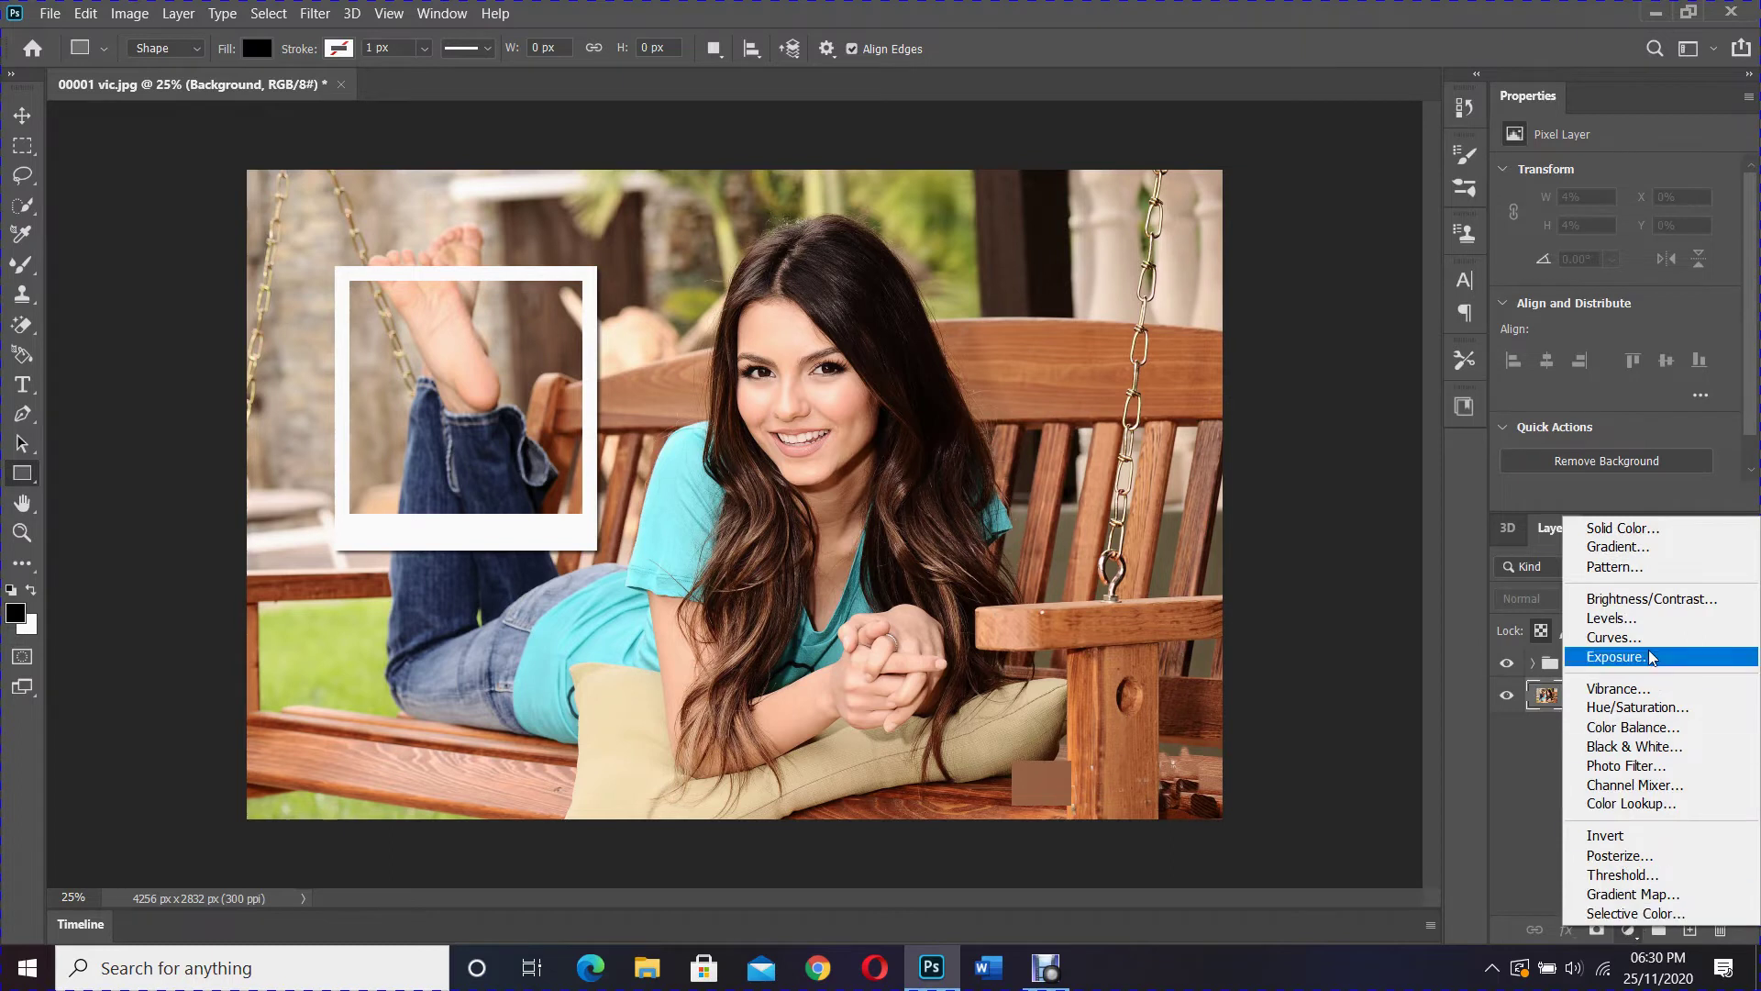
click(1621, 531)
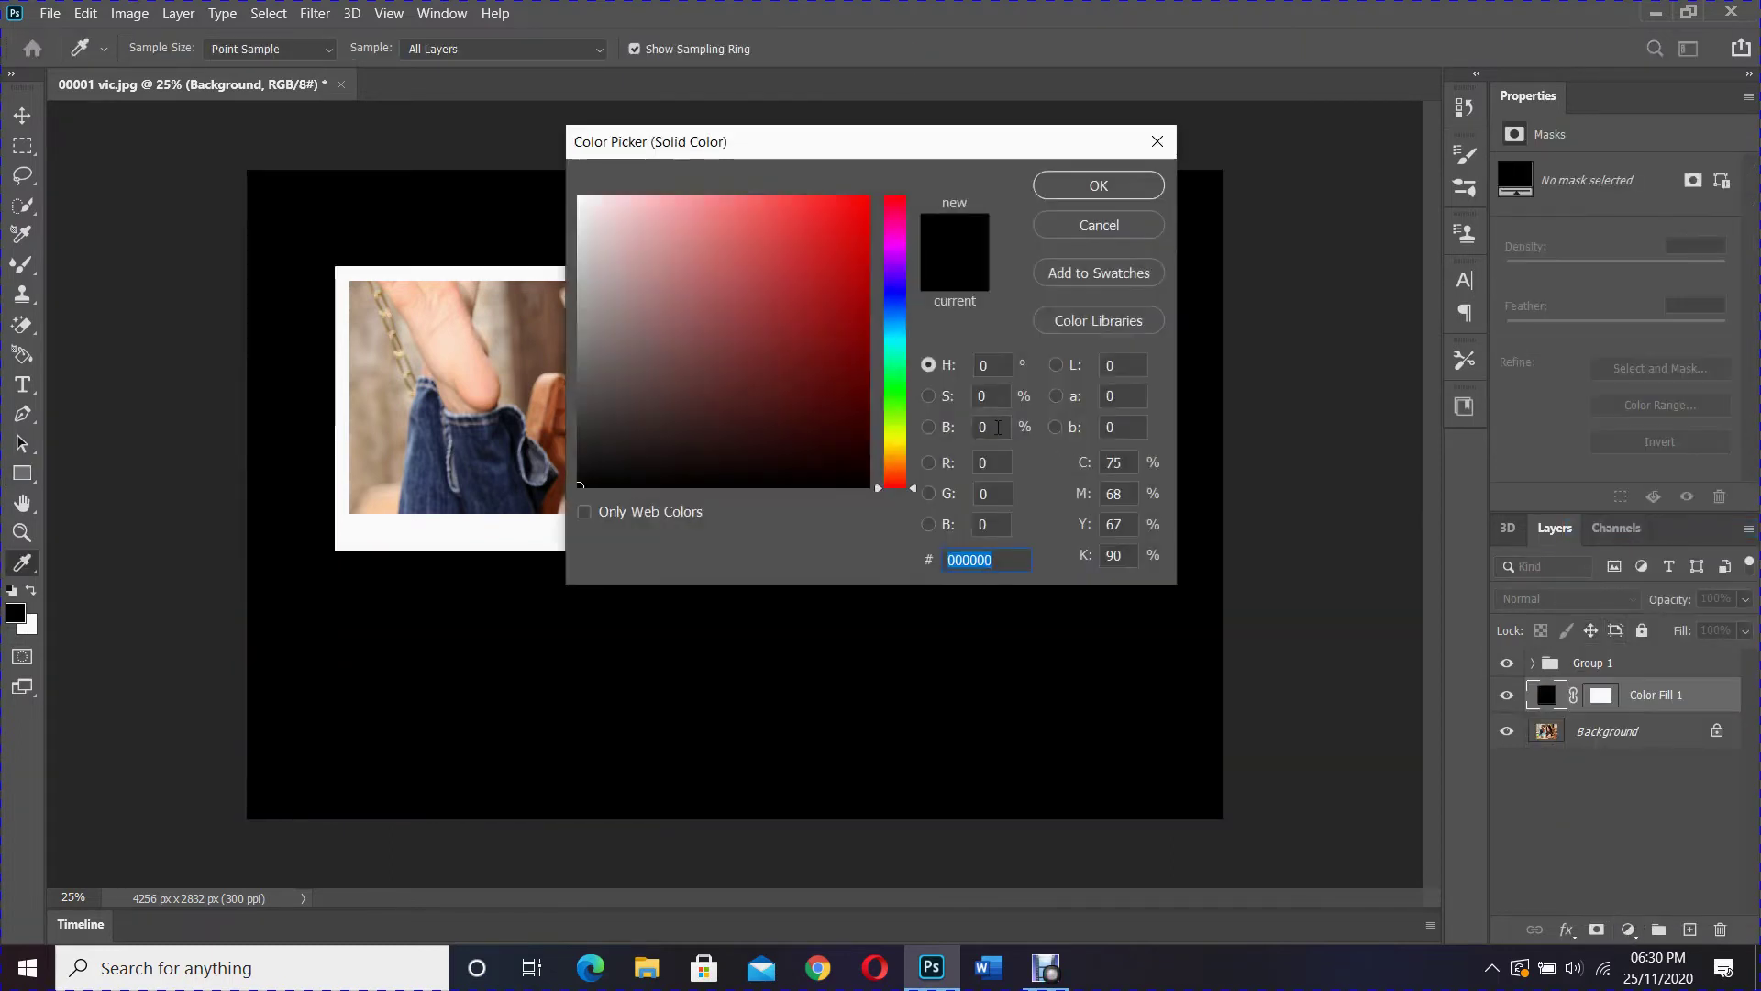
click(869, 485)
click(882, 487)
click(1106, 186)
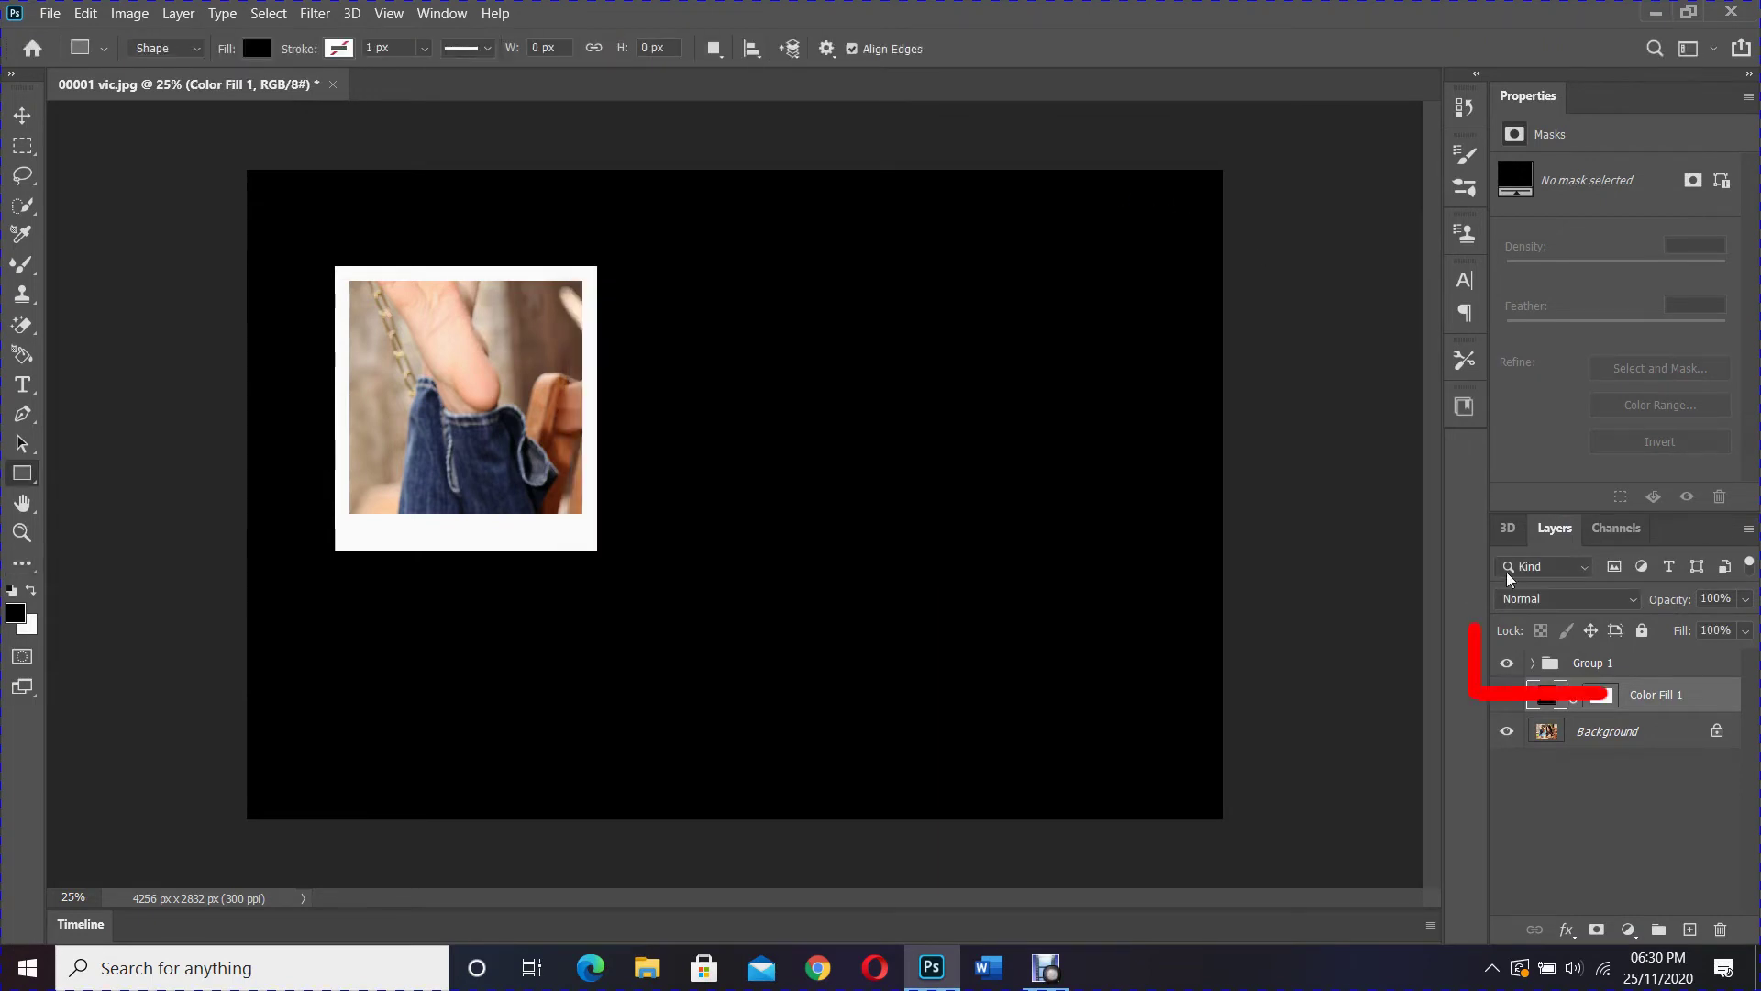
Rotate the Group 1 photo frame clockwise and move it up so that it frames the feet
click(1590, 663)
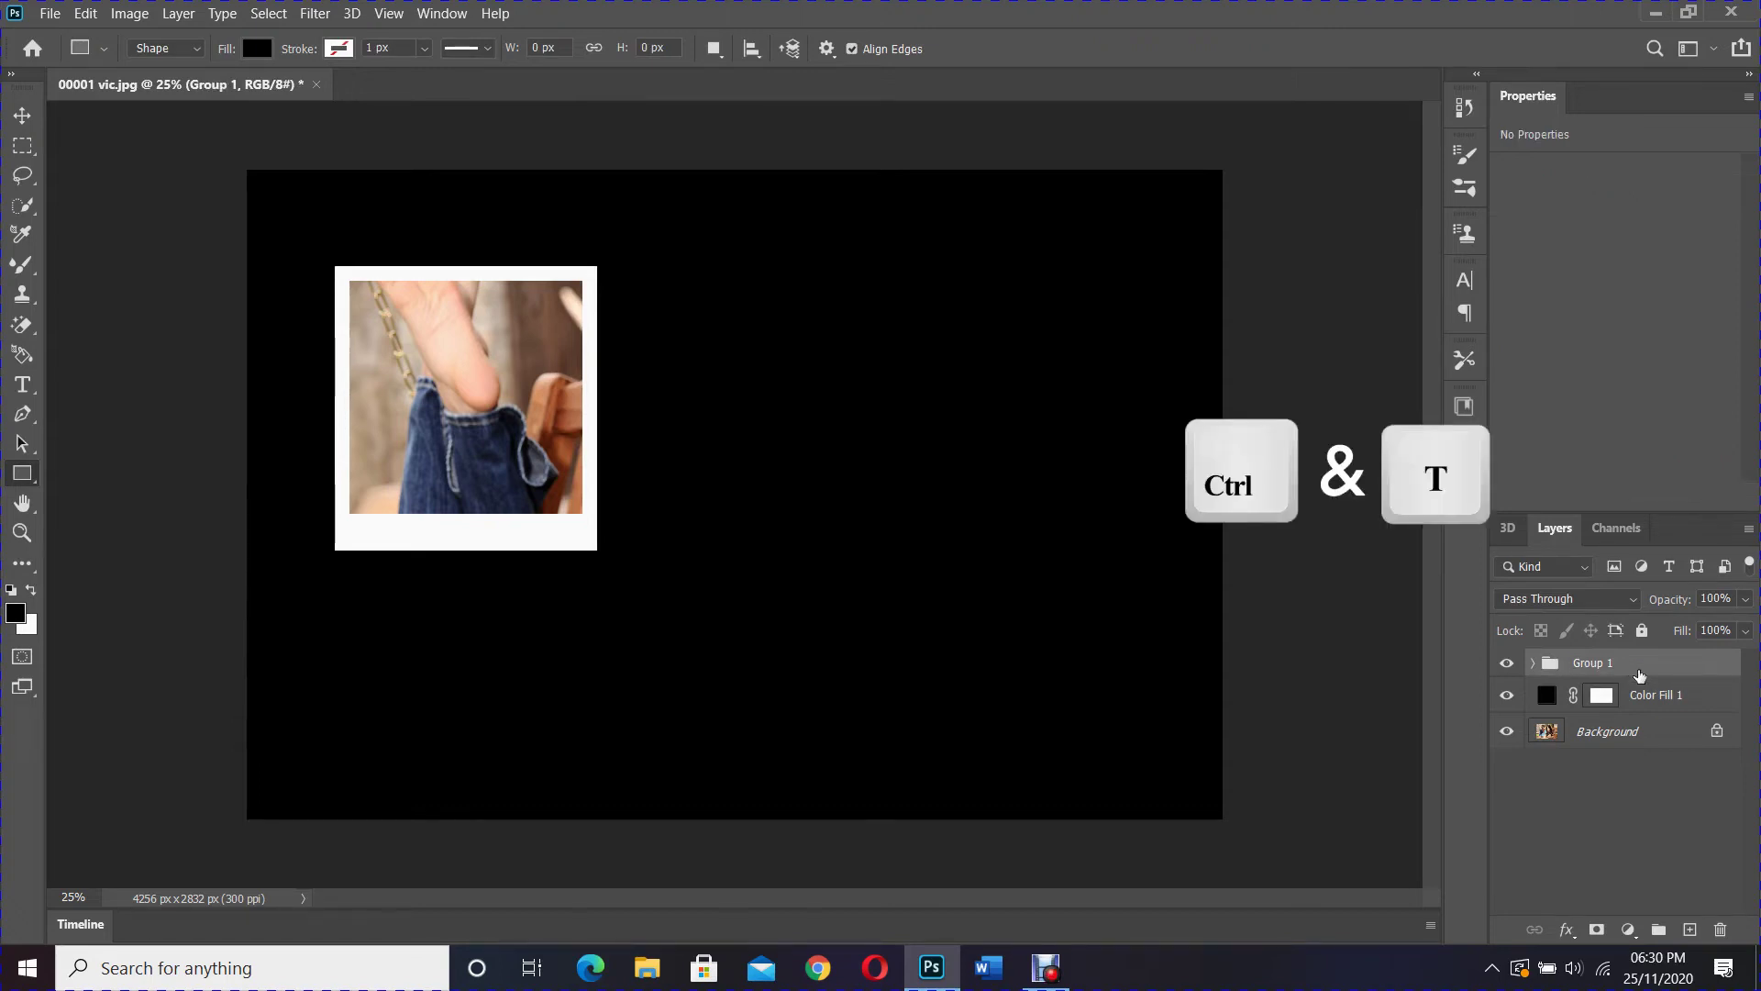
key(ctrl+t)
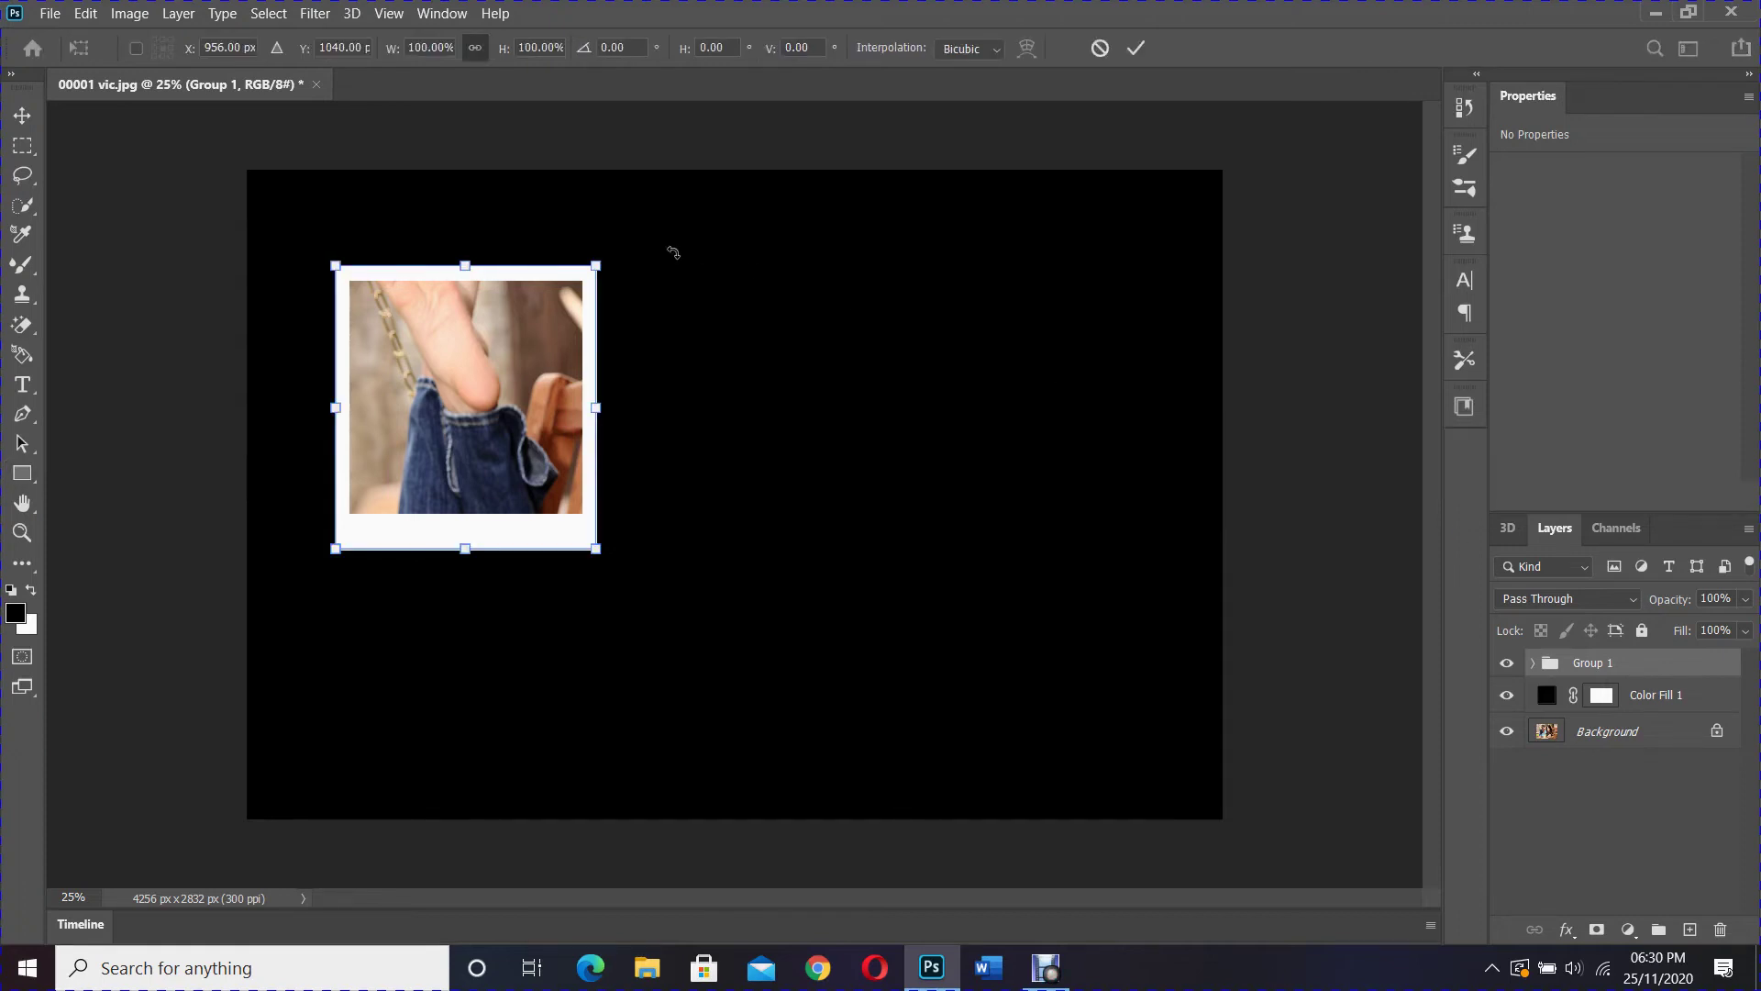
drag(636, 256, 674, 315)
drag(495, 389, 494, 338)
key(Return)
key(u)
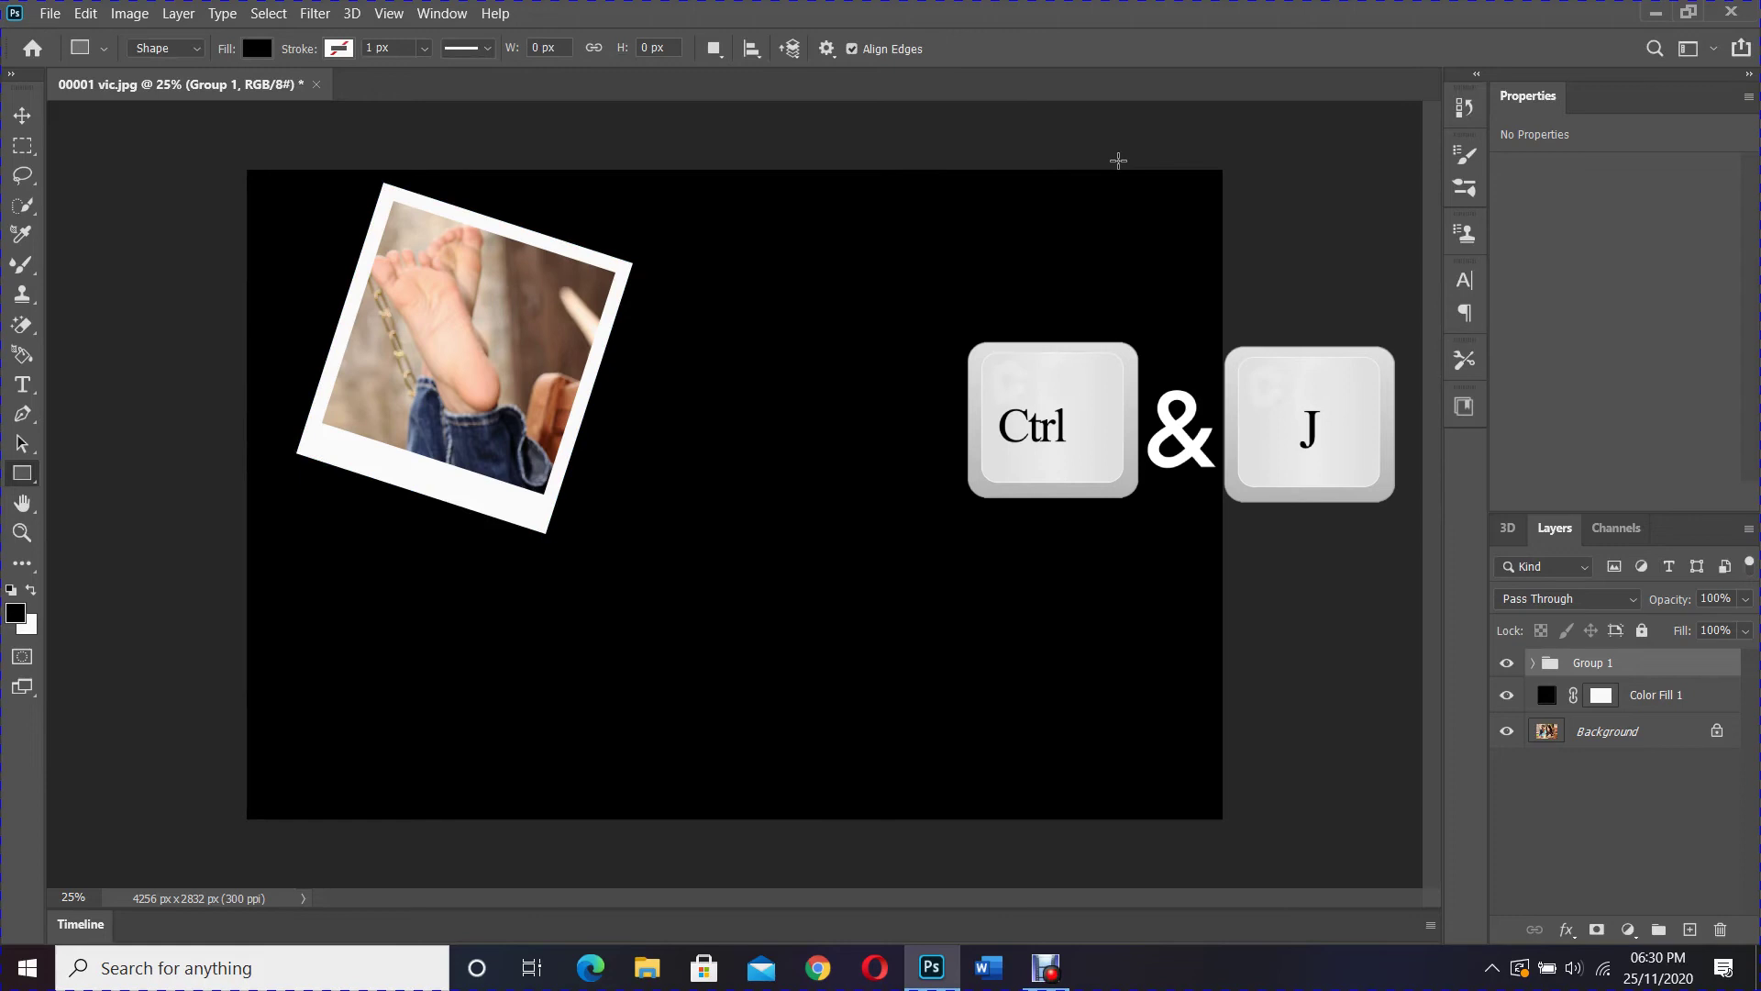
Duplicate the Group 1 photo frame and place the copy over the face, rotated counter-clockwise about 19° so it stands nearly upright
key(ctrl+j)
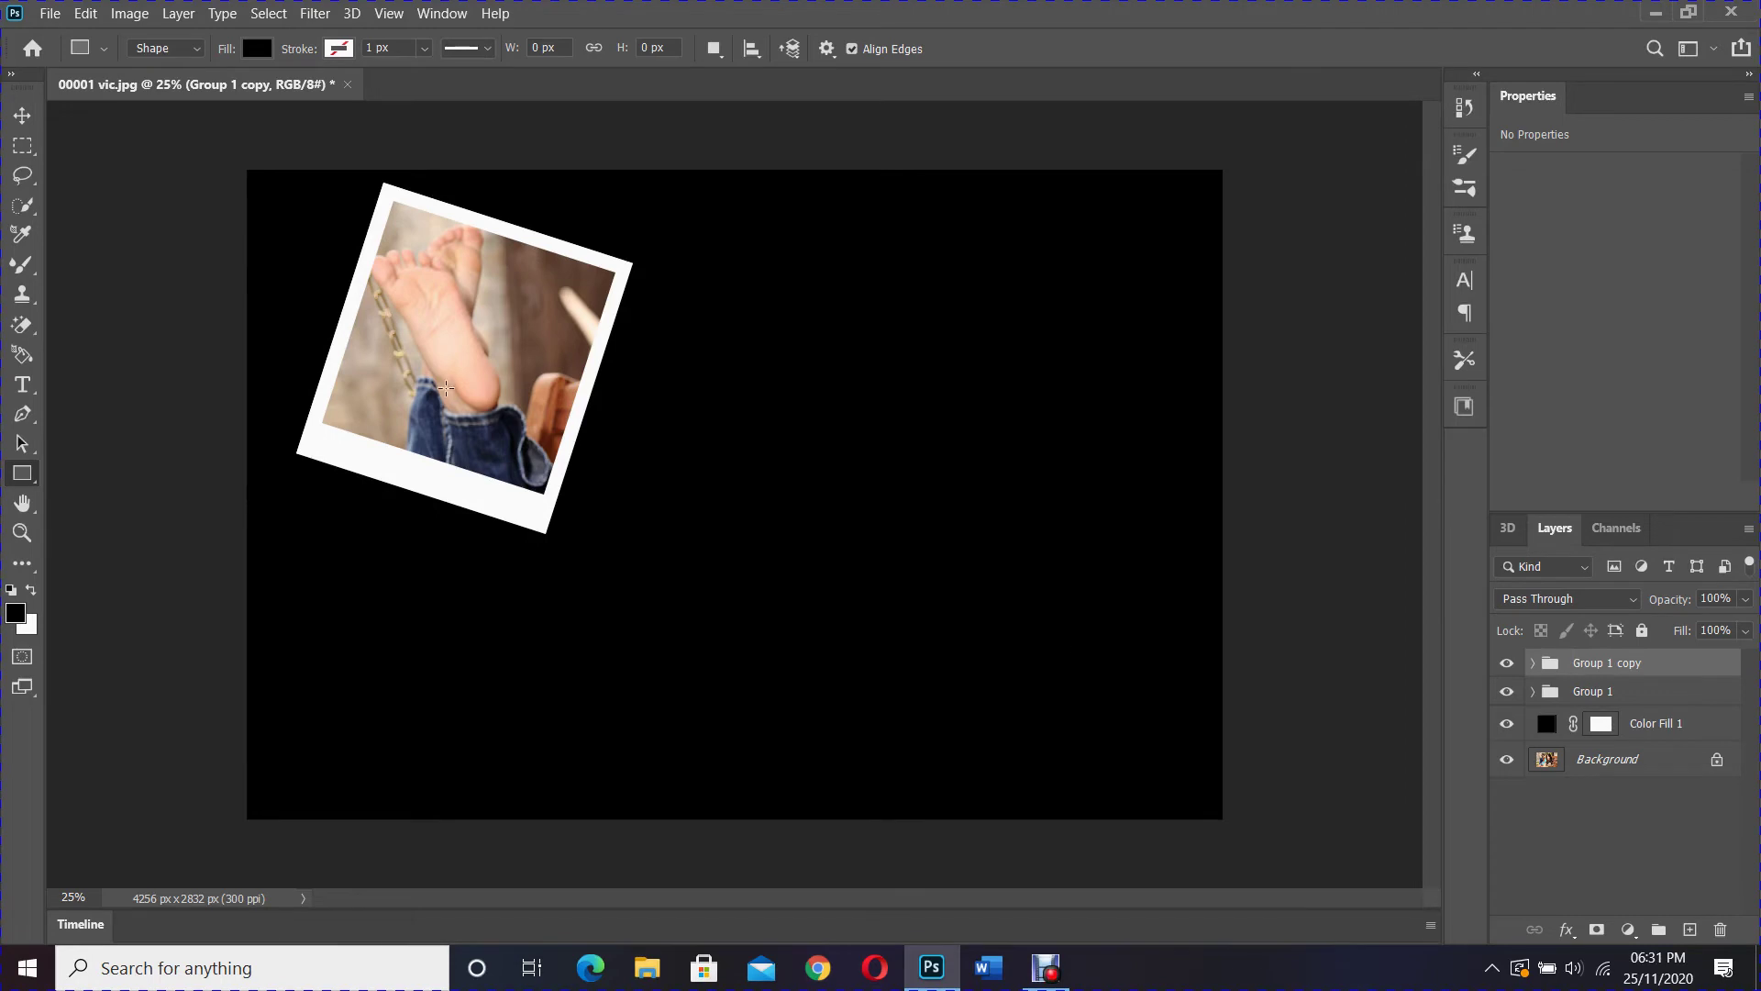
click(32, 118)
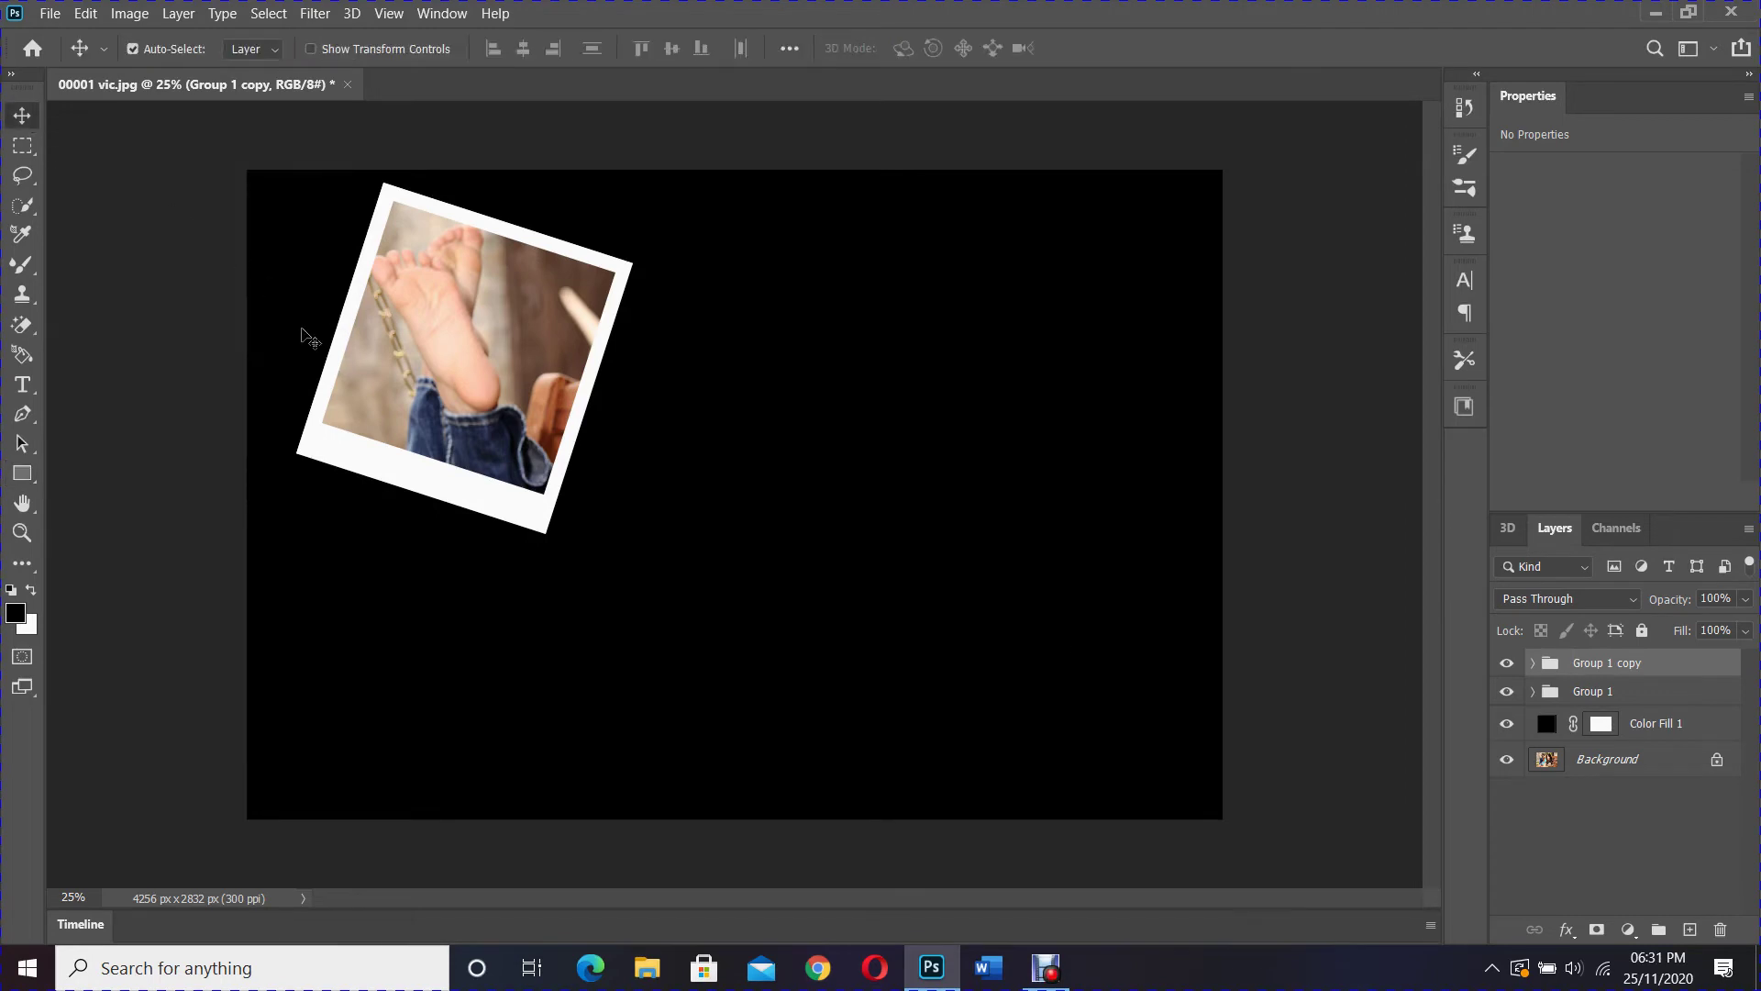
drag(477, 393, 781, 419)
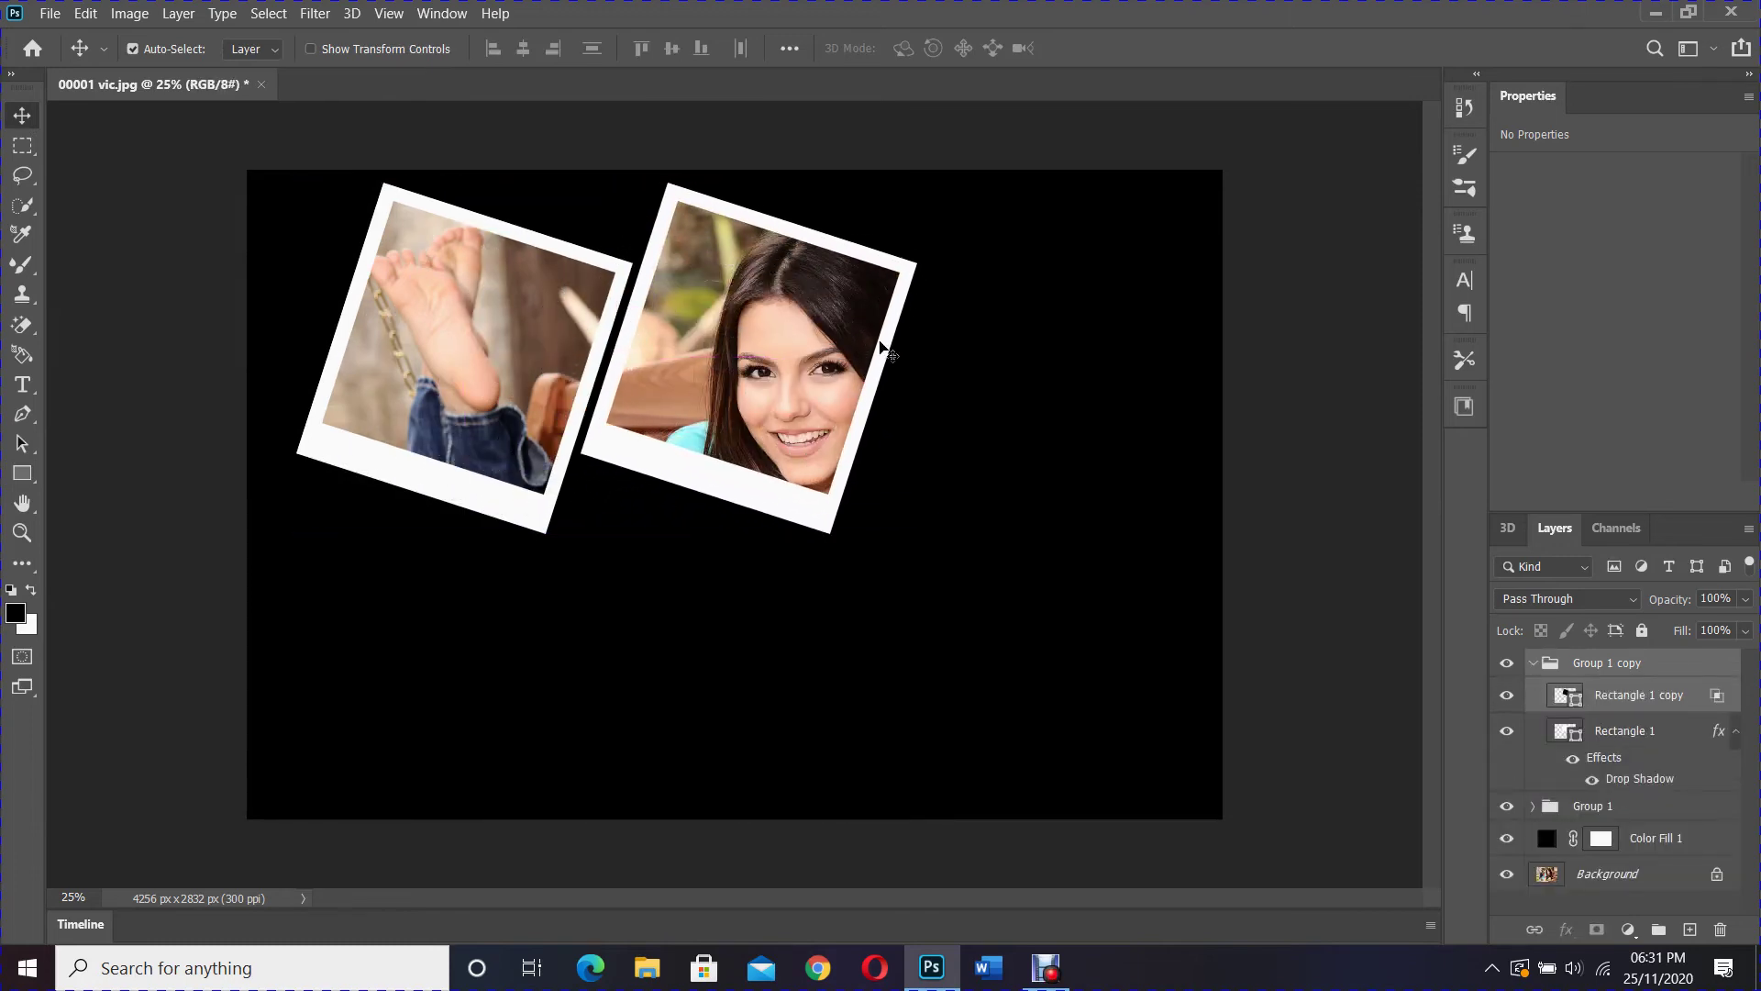
key(ctrl+t)
drag(970, 193, 904, 130)
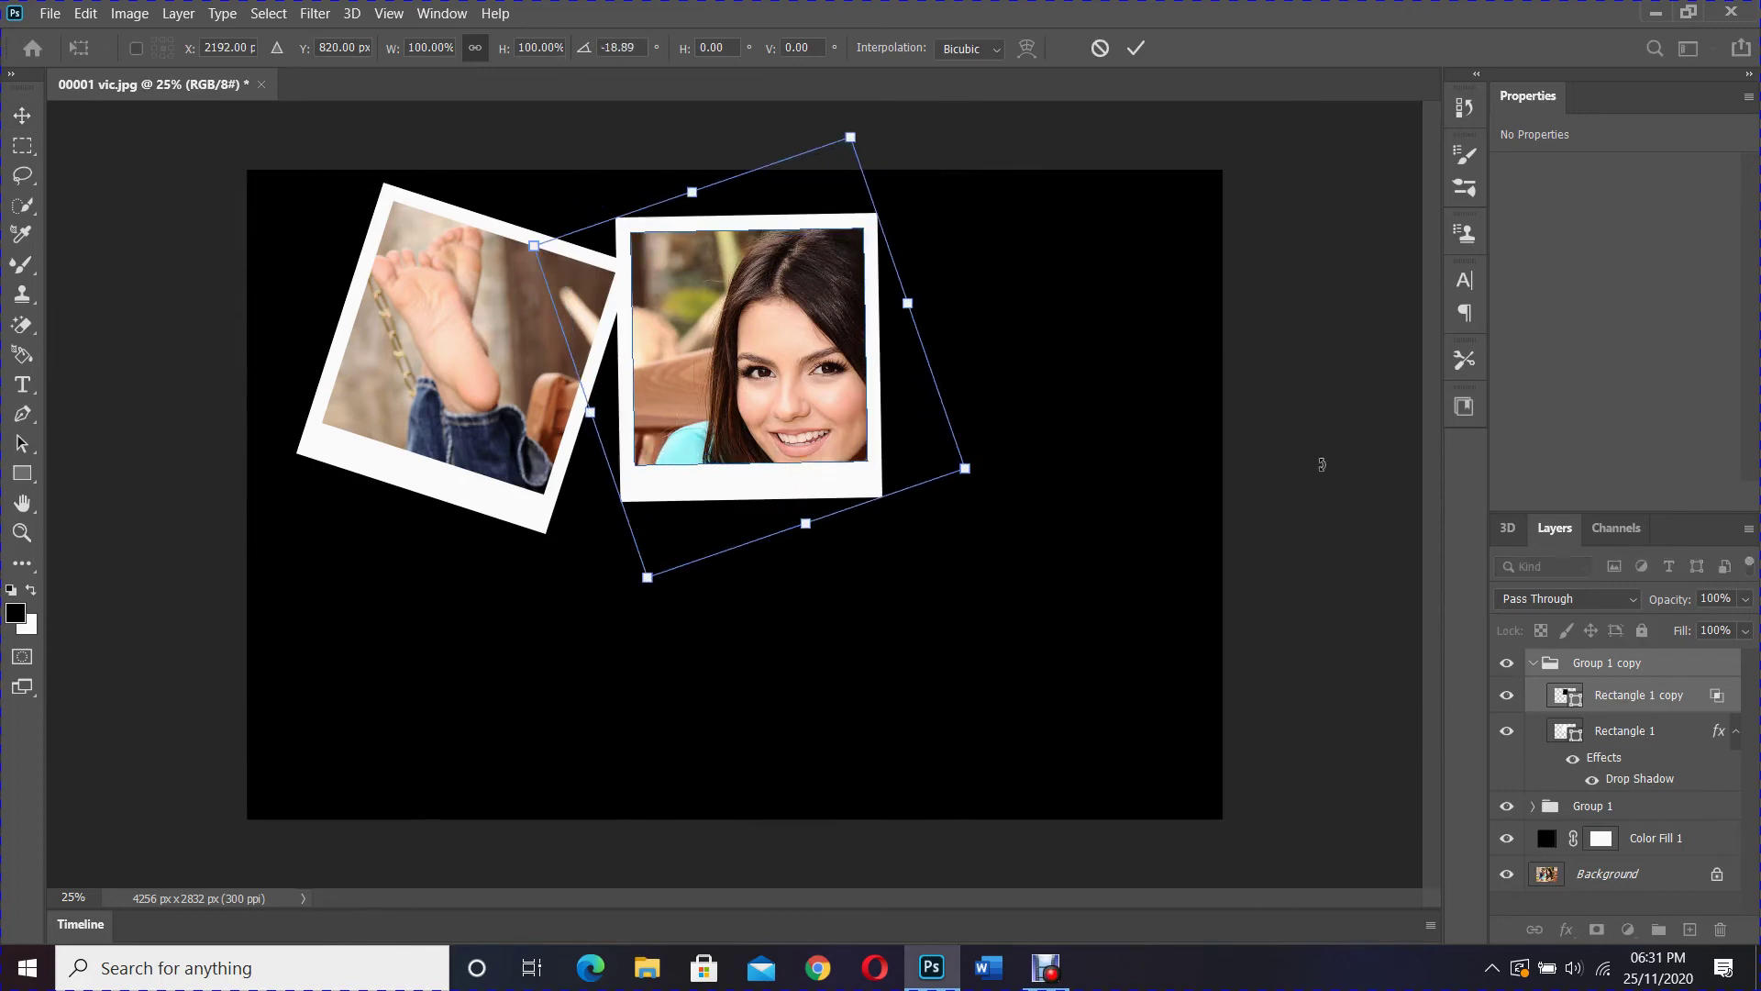
click(1534, 665)
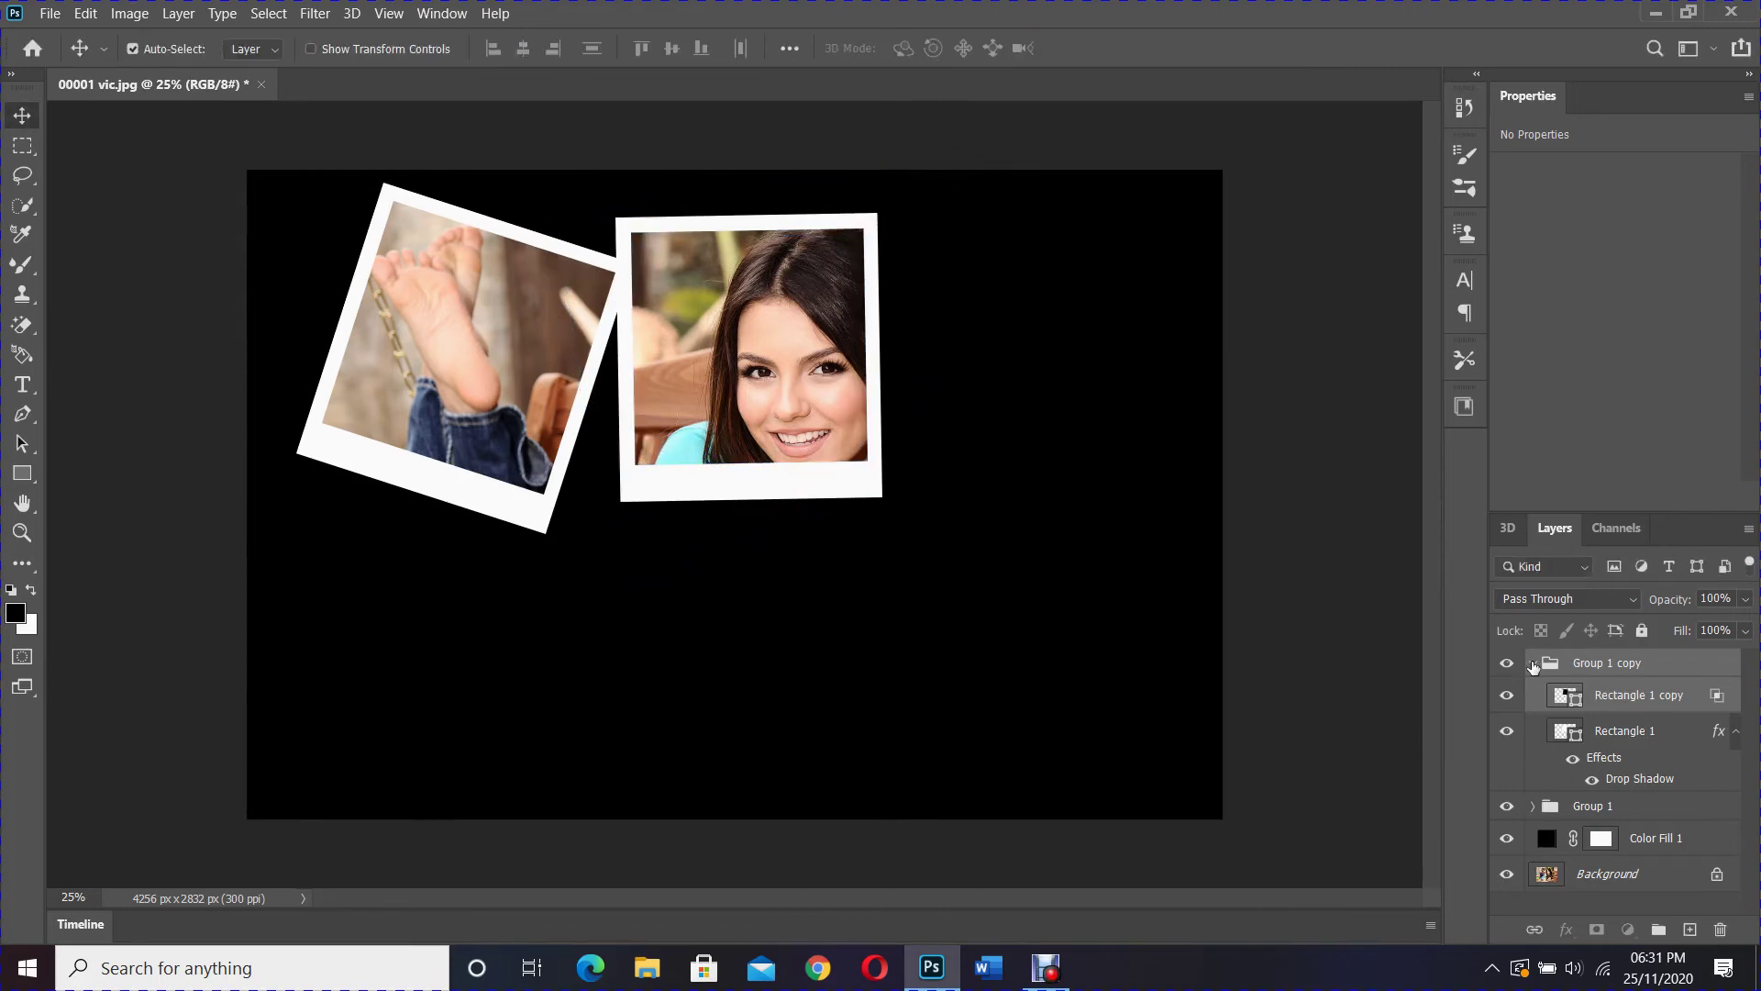
click(1534, 665)
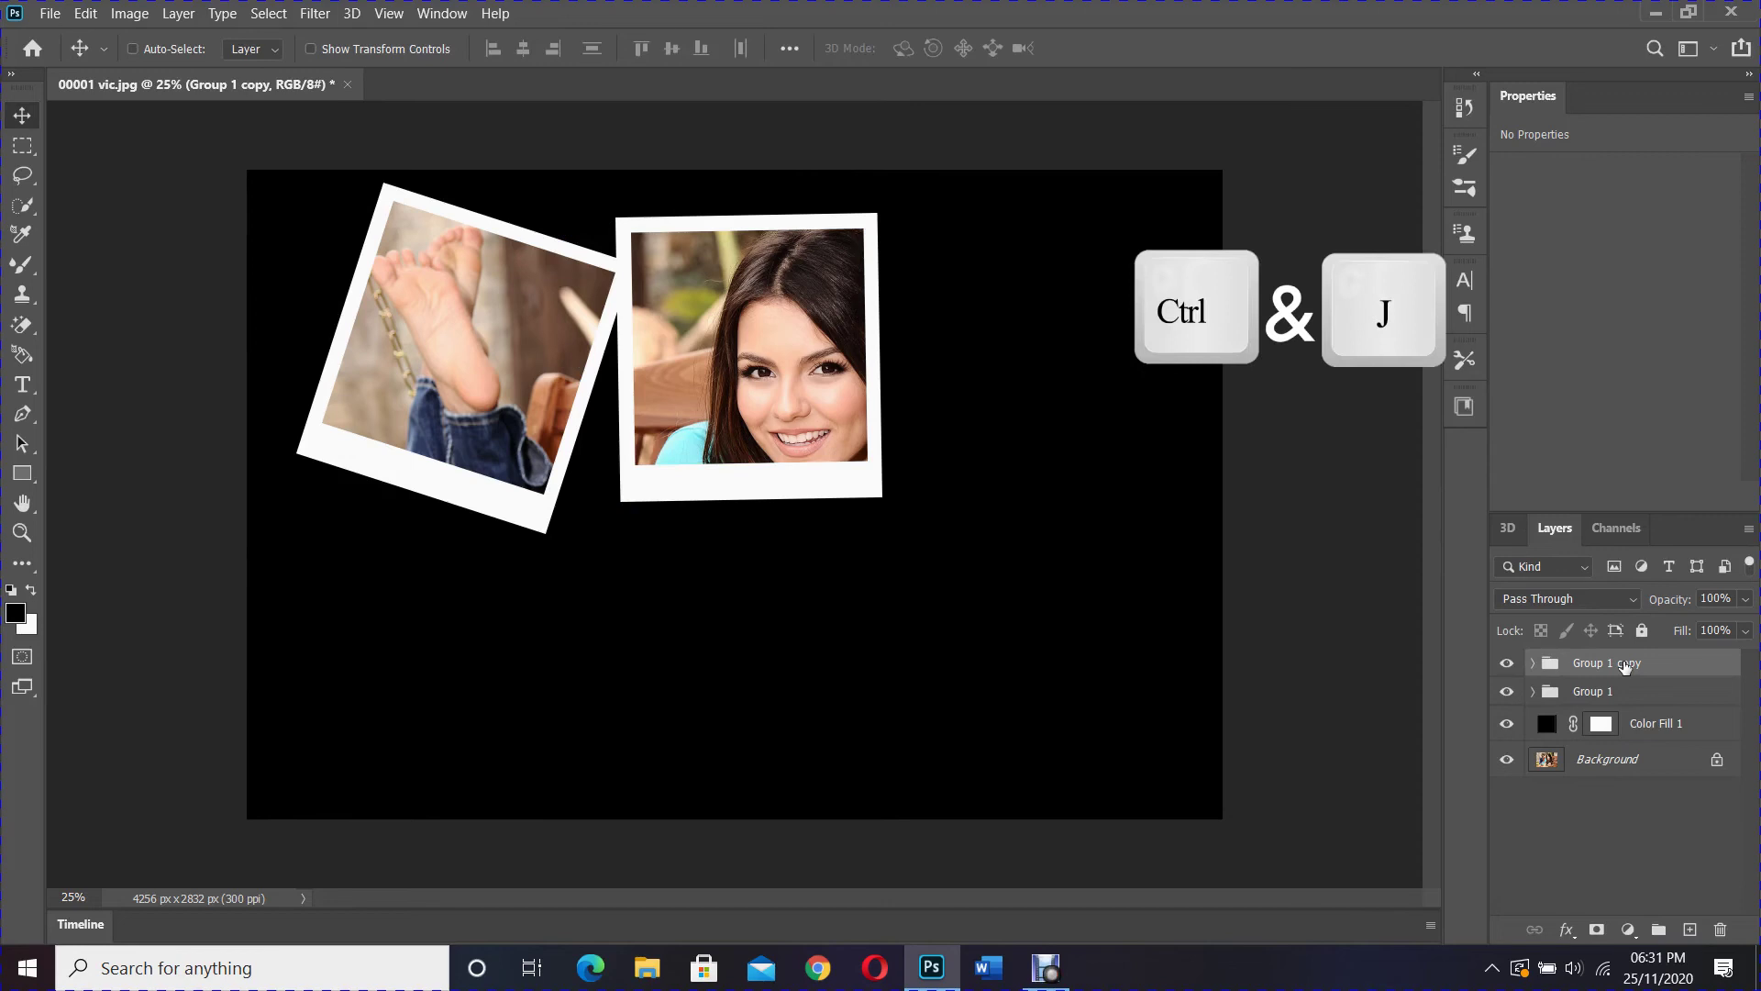
Duplicate the face frame and place the copy directly to its right, tilted clockwise by about 6°
key(ctrl+j)
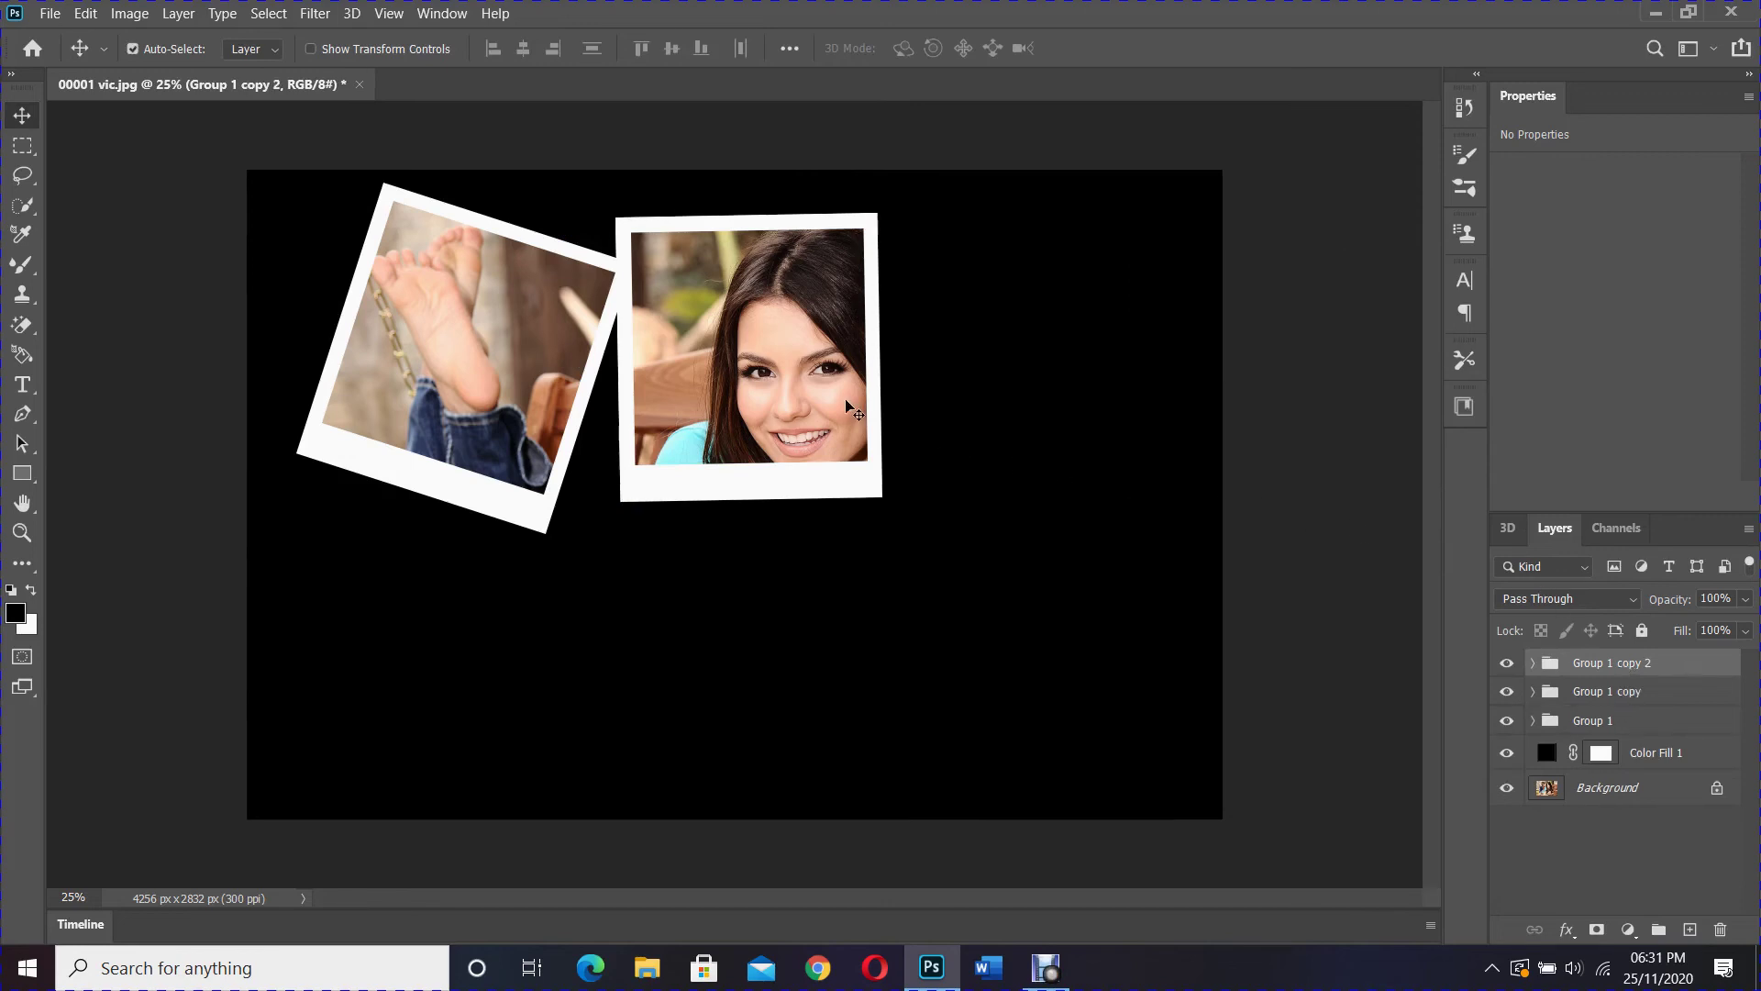
drag(852, 410, 1121, 420)
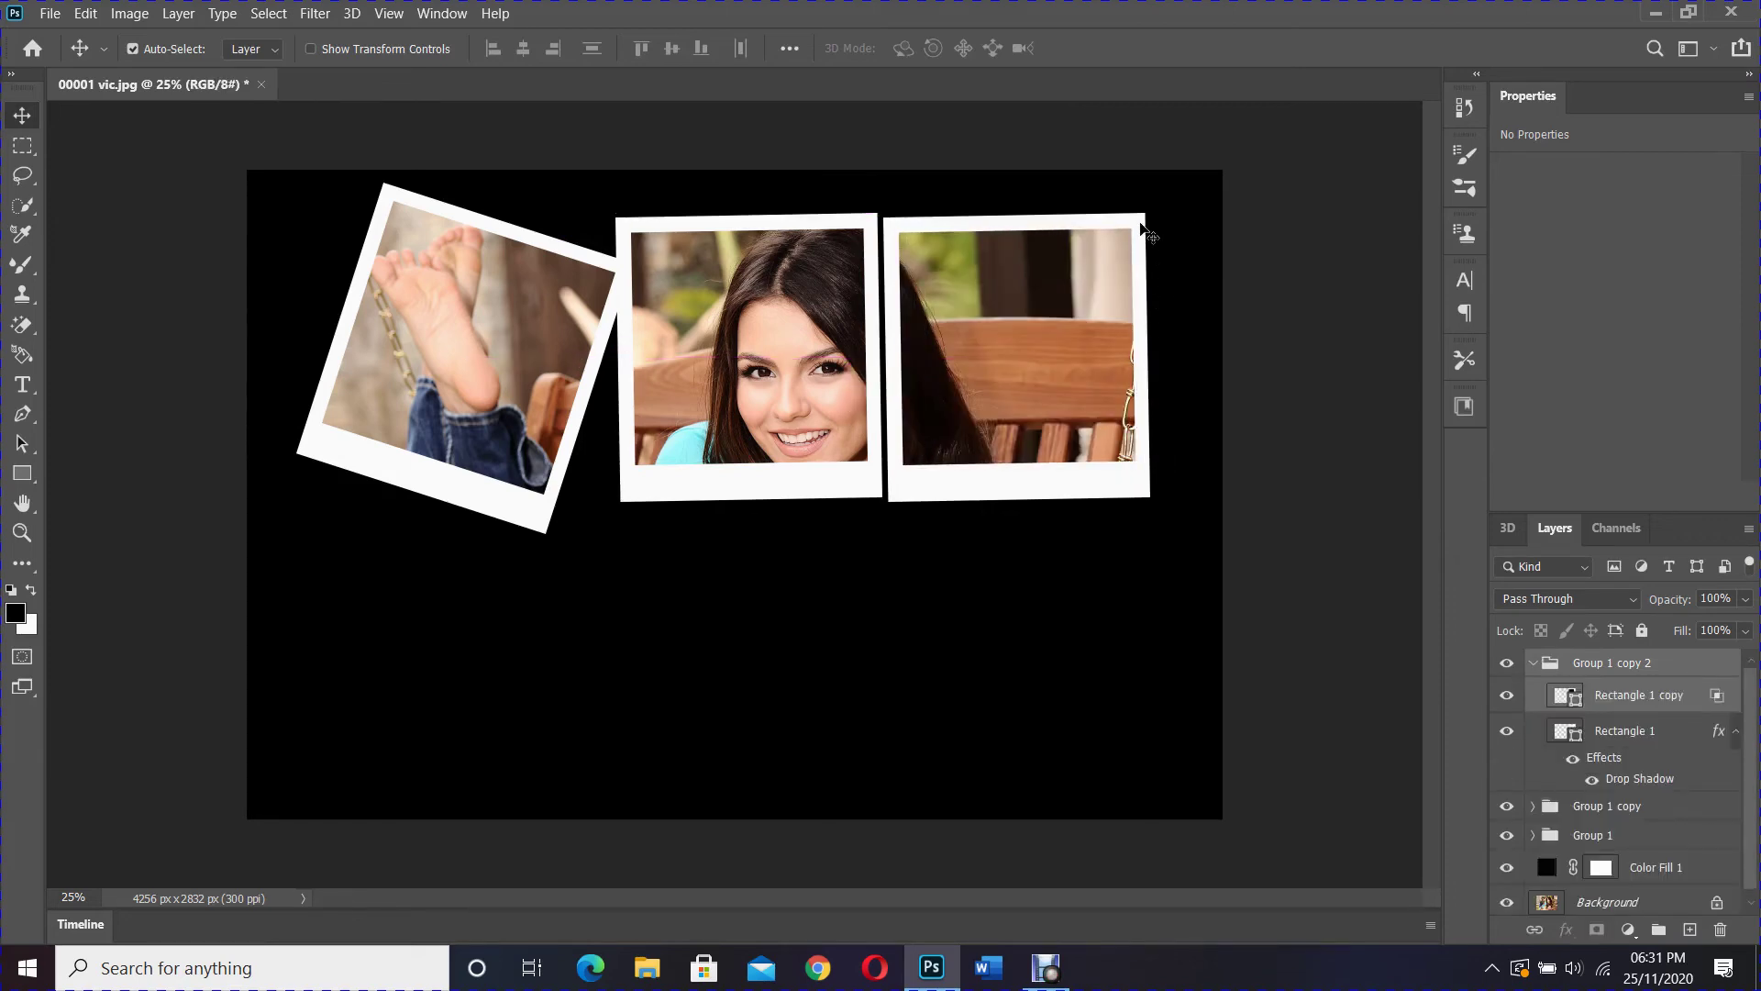
key(ctrl+t)
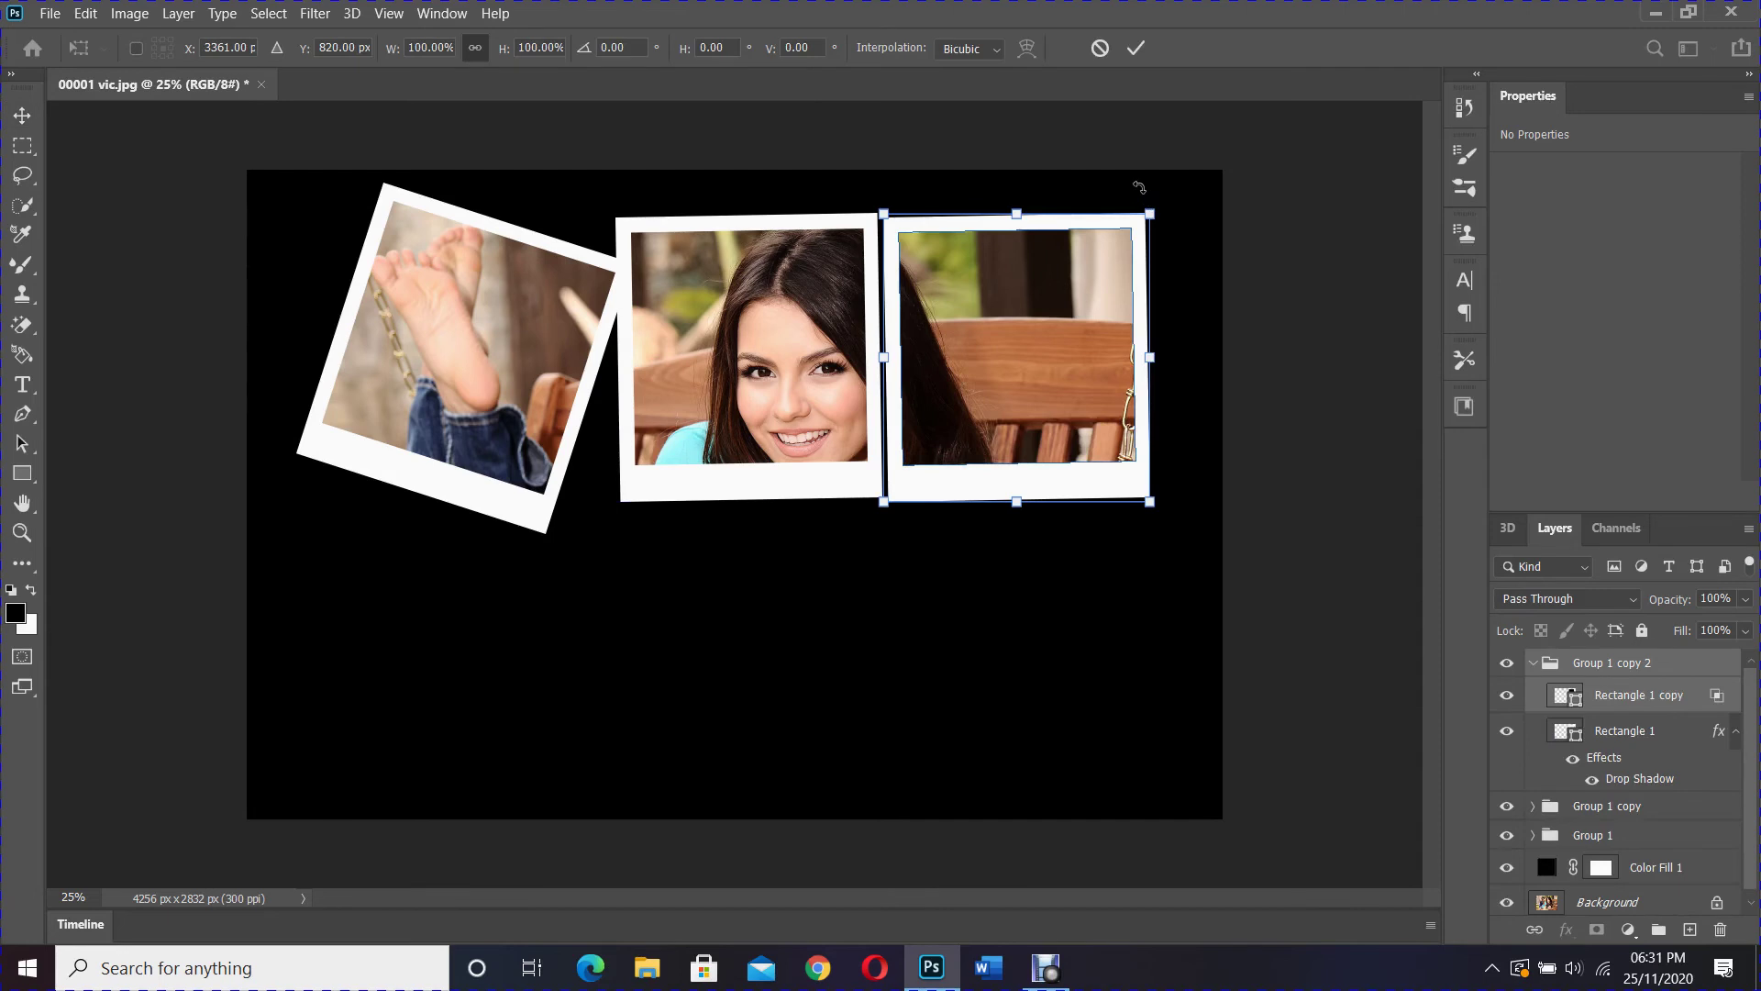
drag(1141, 194, 1161, 209)
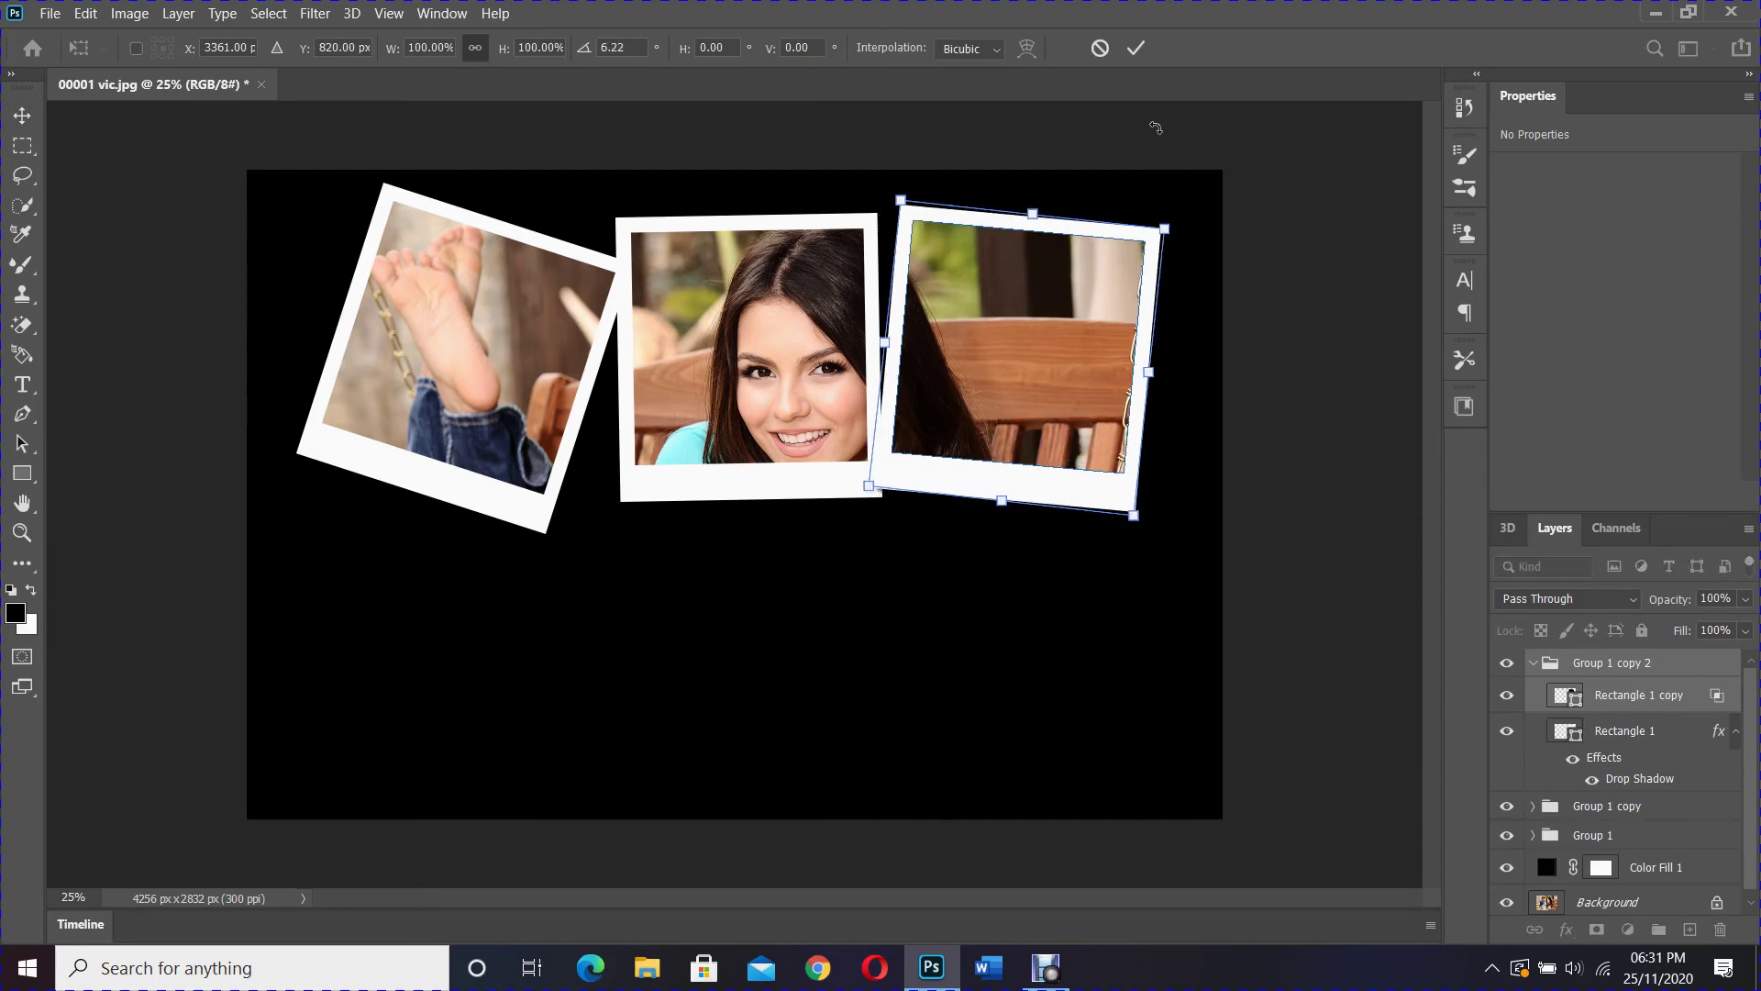
click(1147, 52)
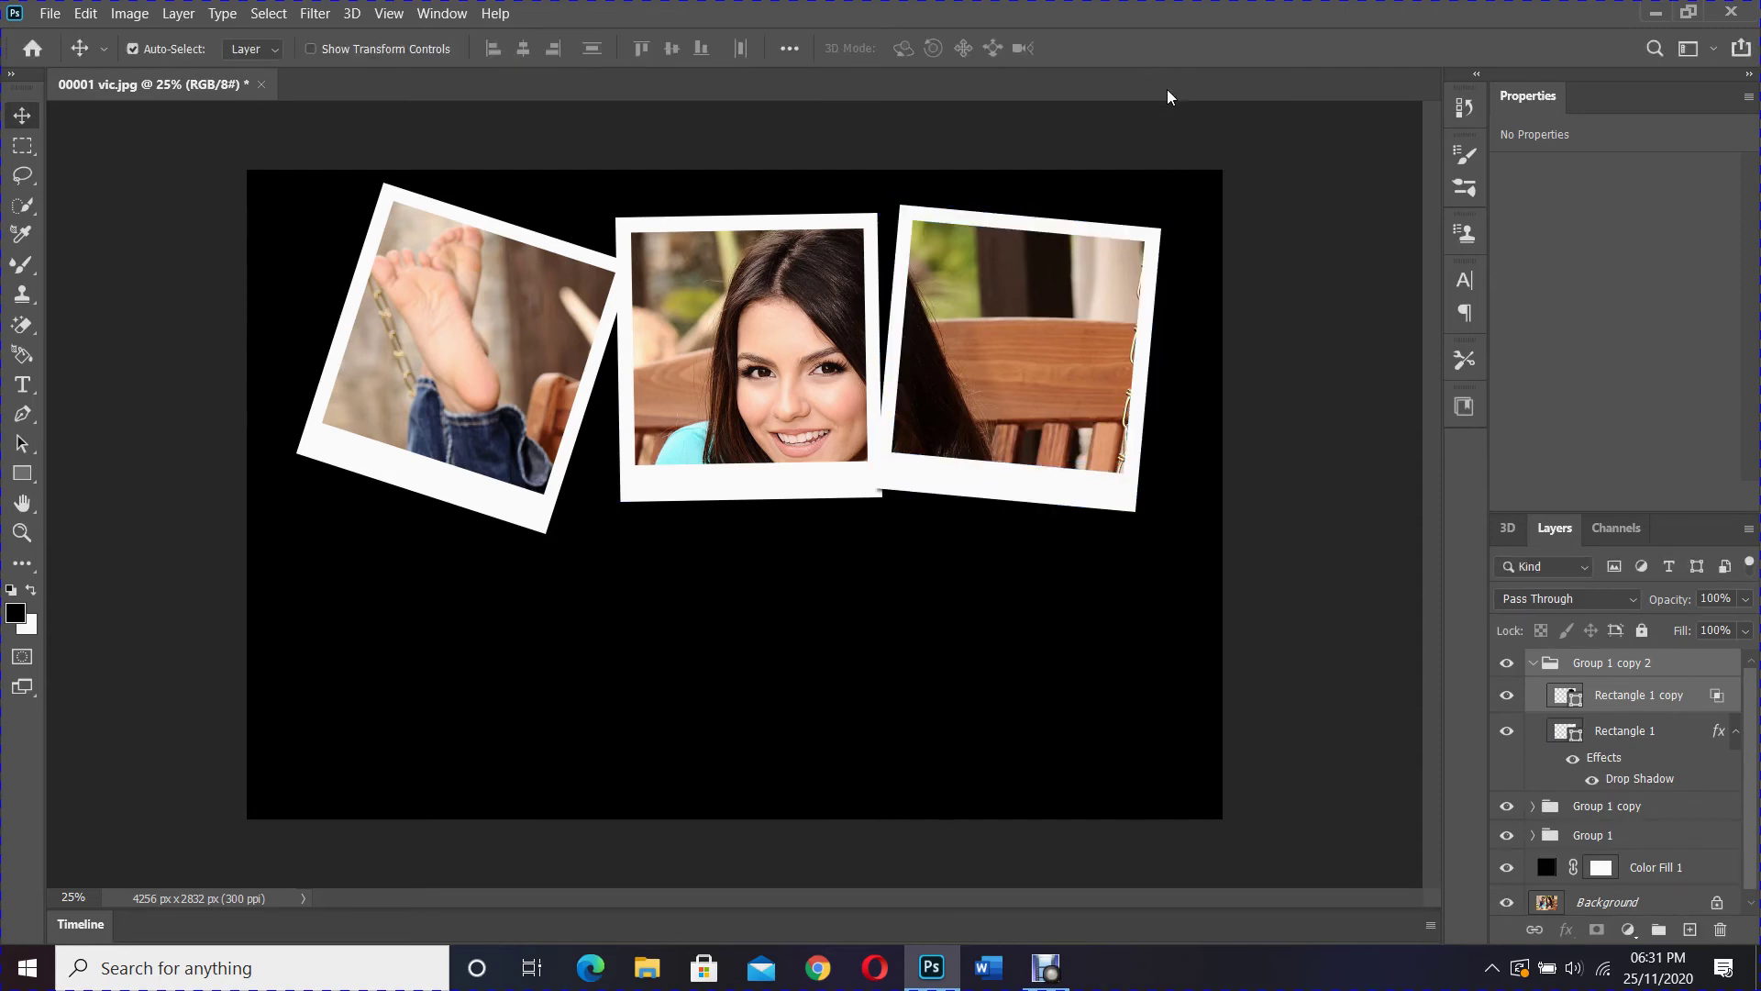
click(1534, 663)
Duplicate the upper-right photo frame and move the copy straight down over the bench armrest
key(ctrl+j)
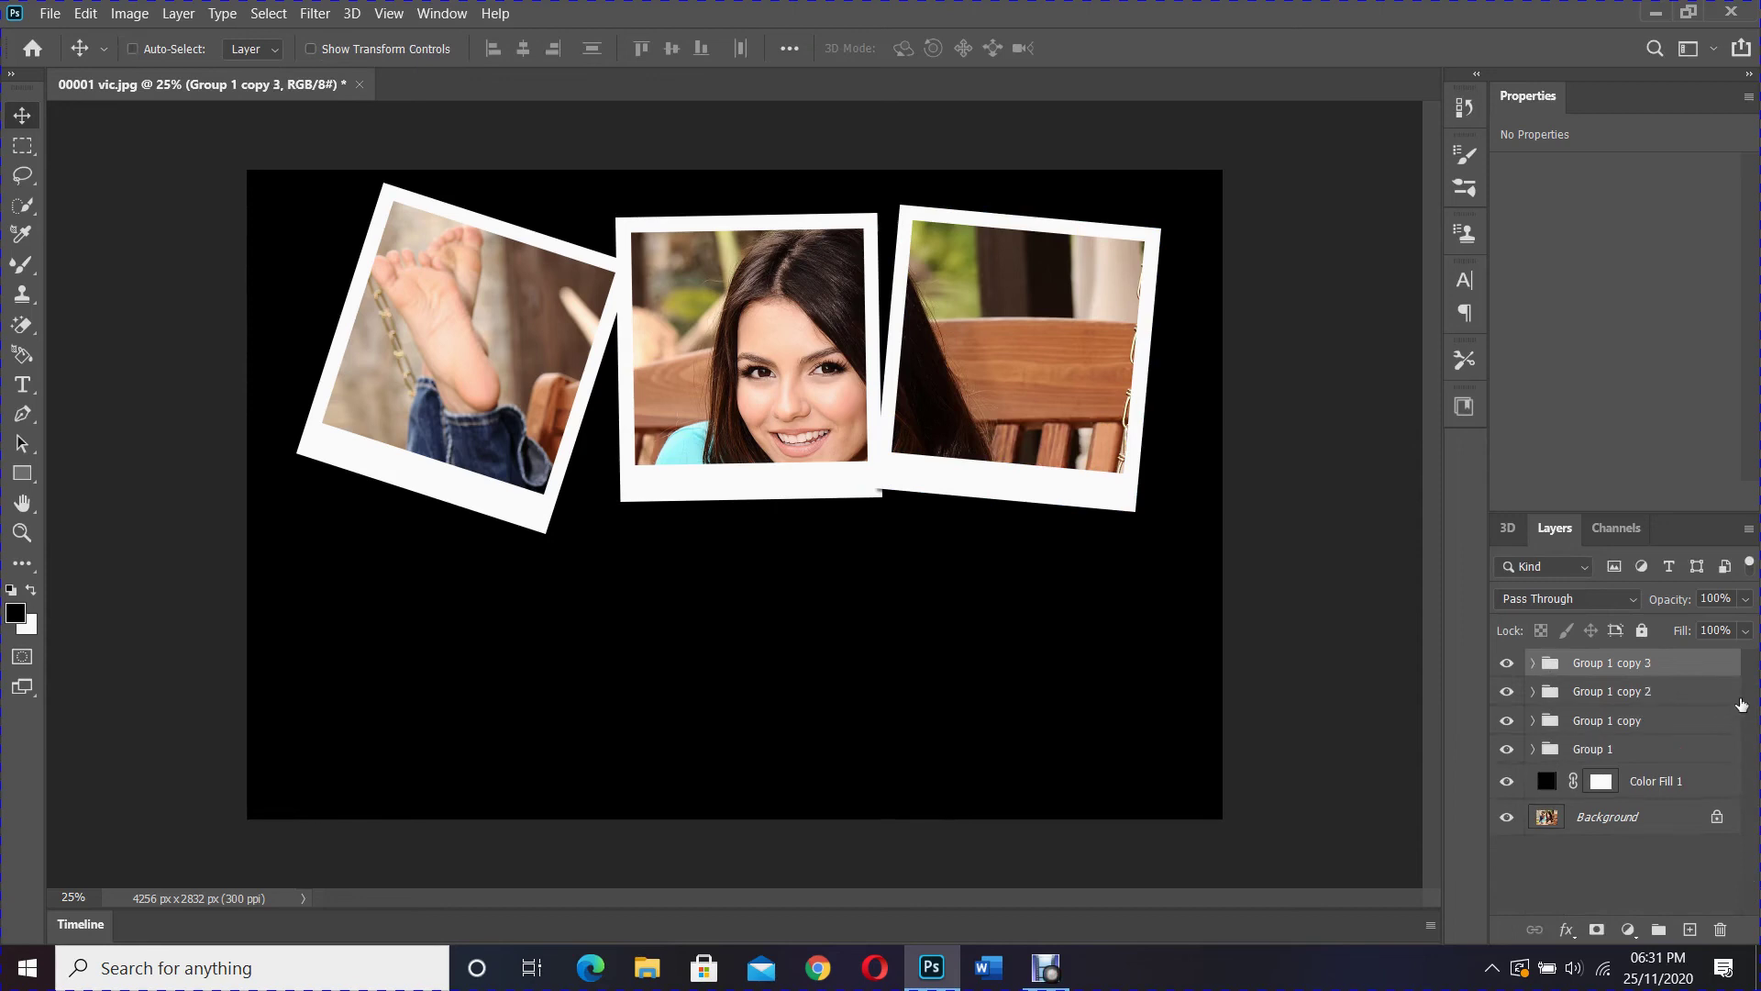
drag(996, 384, 995, 675)
click(1535, 663)
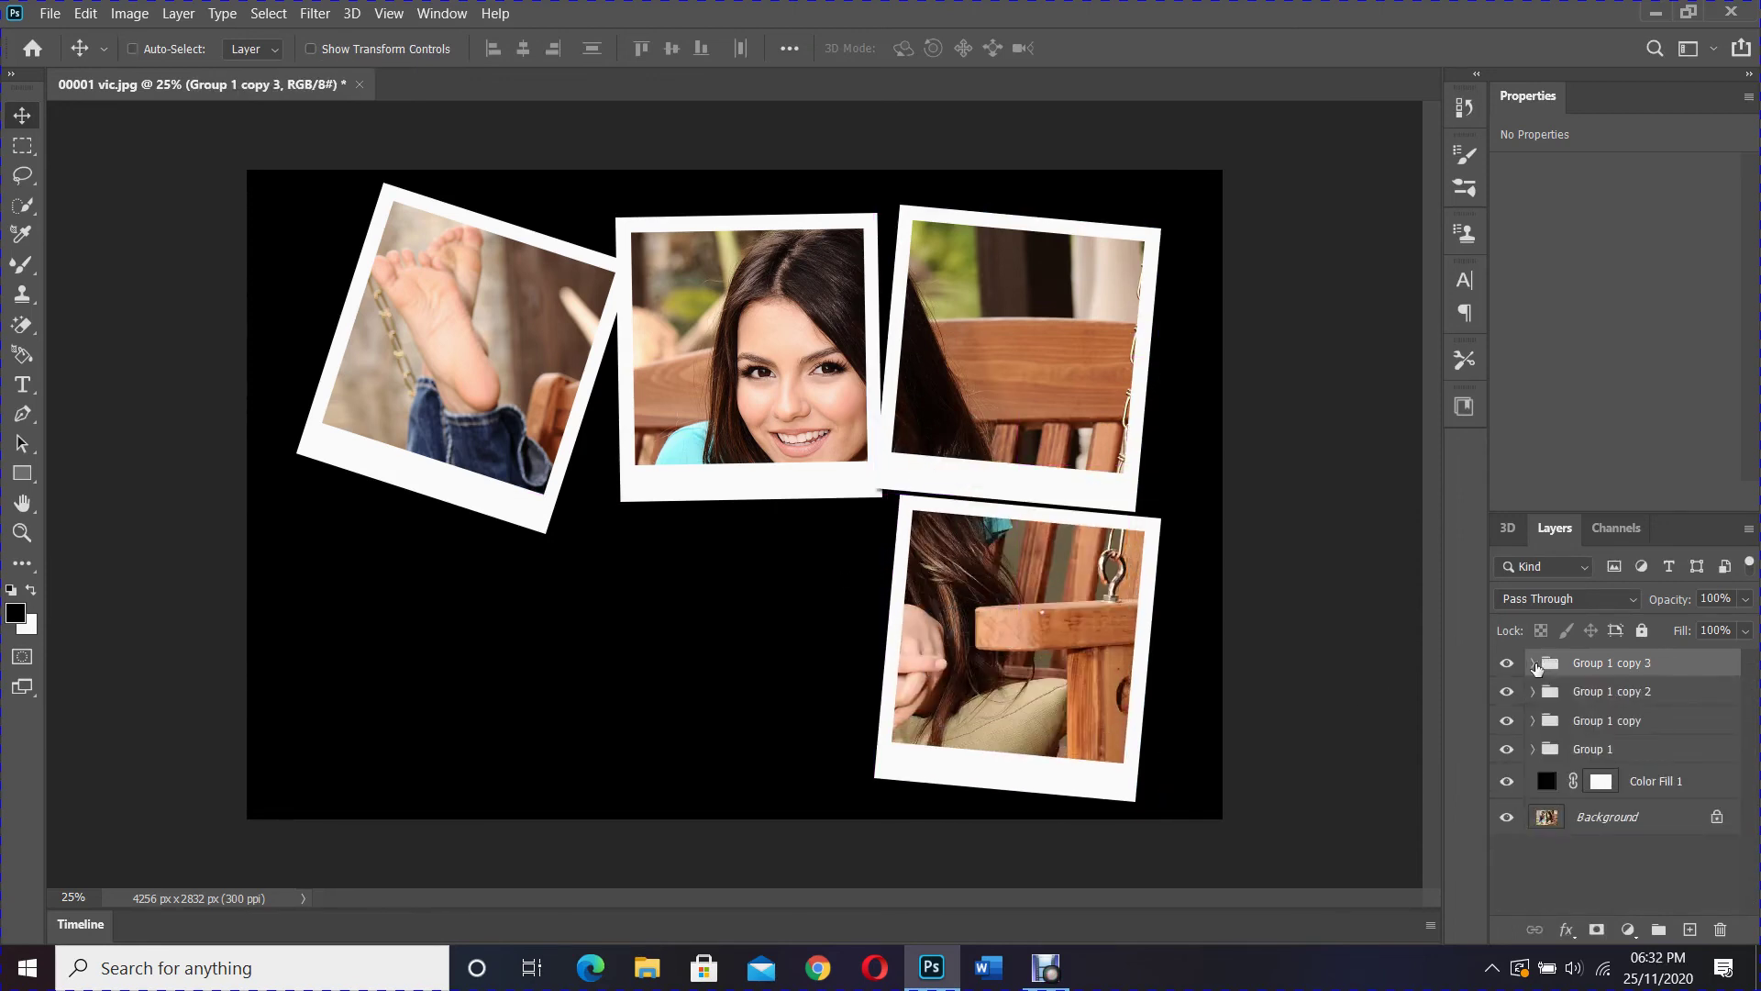
Duplicate the armrest frame and place the copy below the face, over the hair and hands, tilted counter-clockwise
key(ctrl+j)
drag(1145, 584, 867, 587)
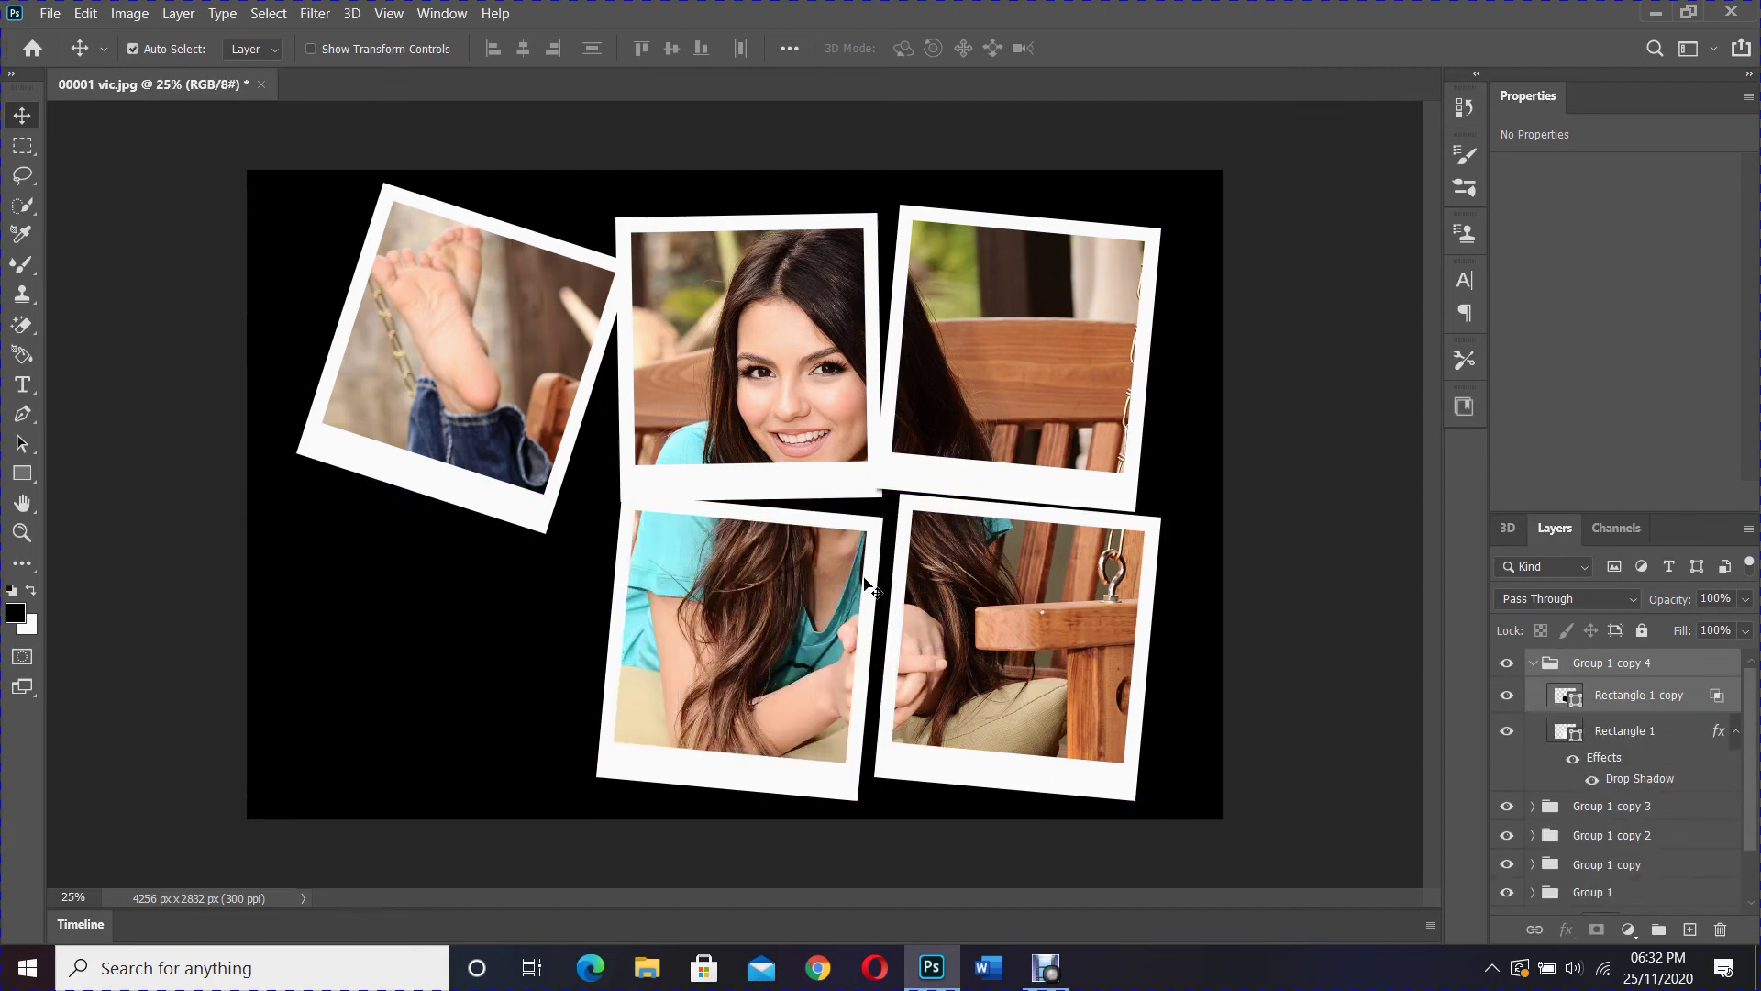
key(ctrl+t)
drag(880, 503, 894, 491)
key(Return)
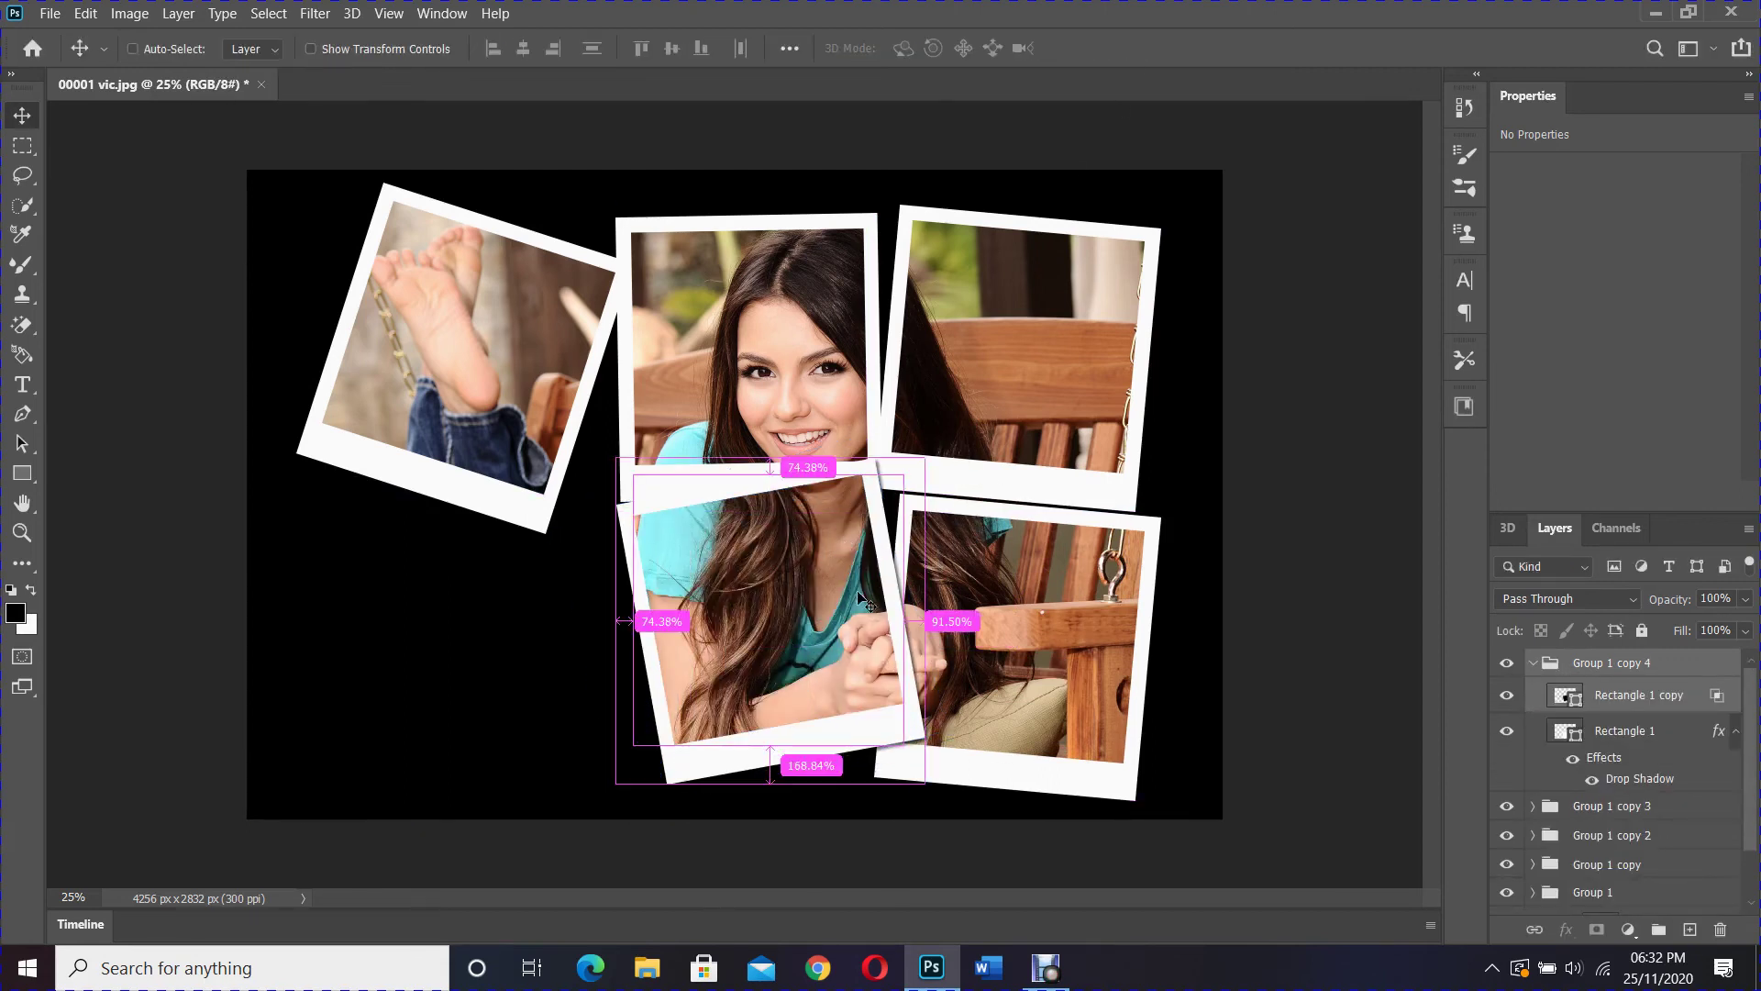
Copy the lower-middle frame to the lower left over the jeans, beside the original, and rotate it clockwise until nearly upright
alt+drag(821, 594, 541, 472)
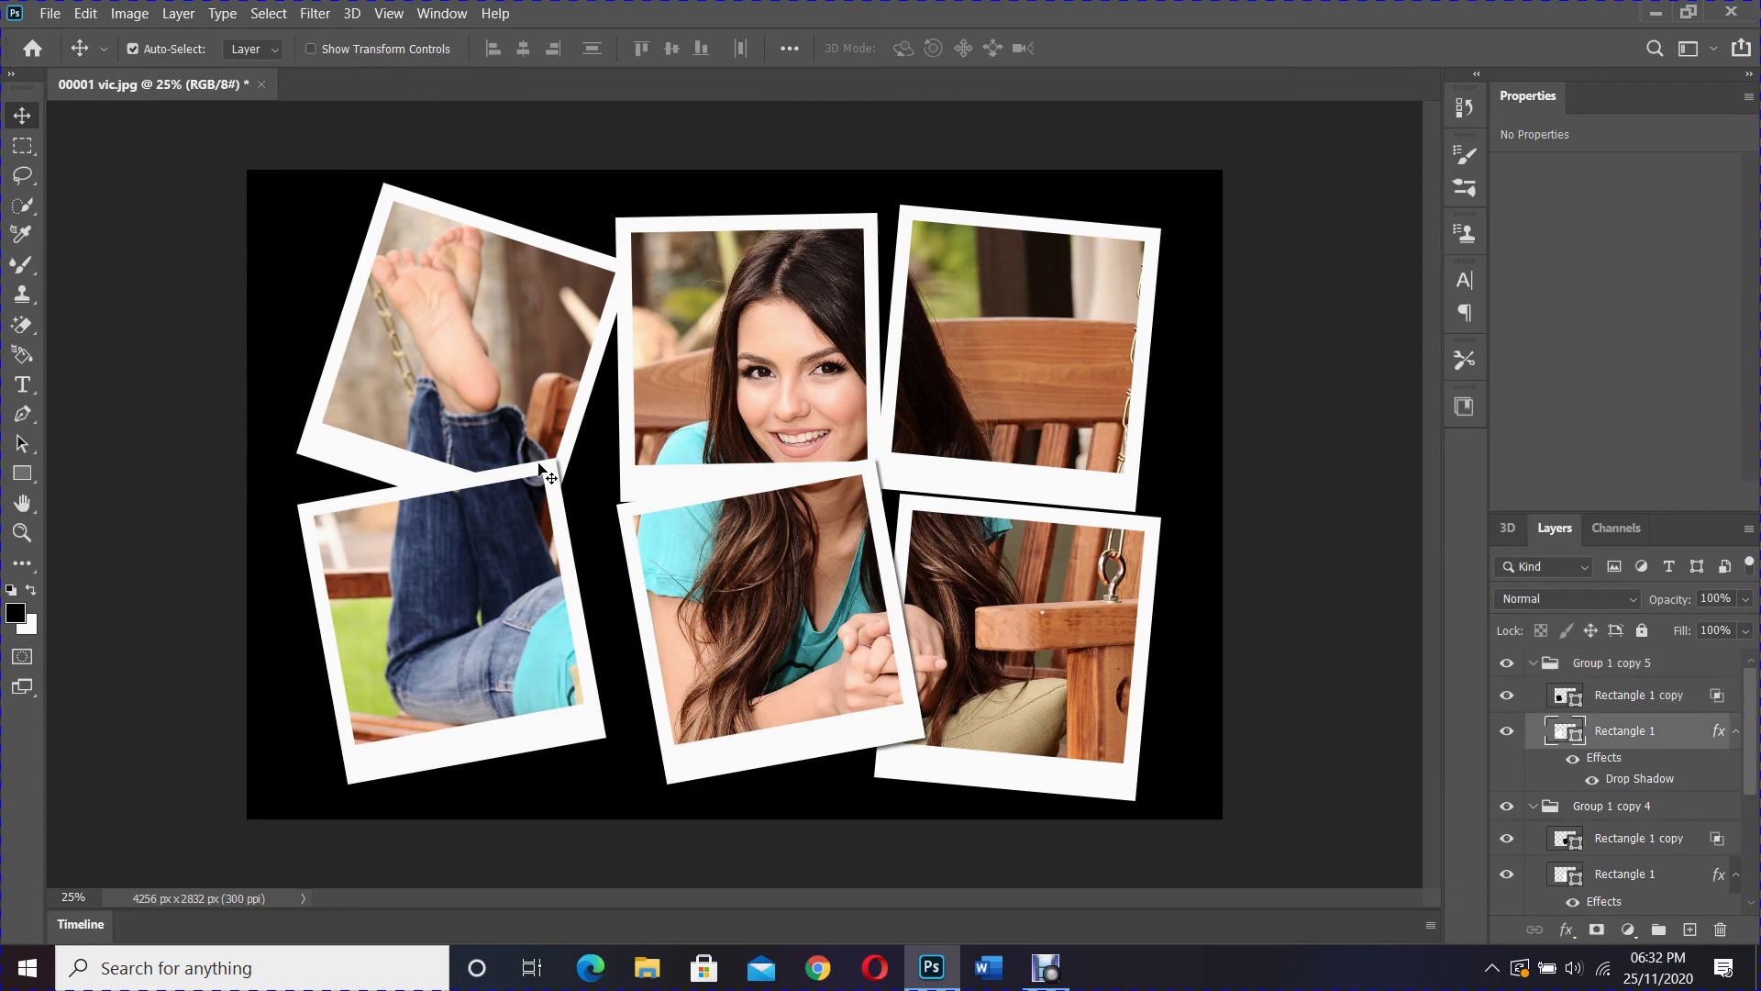
drag(546, 598, 594, 598)
key(ctrl+t)
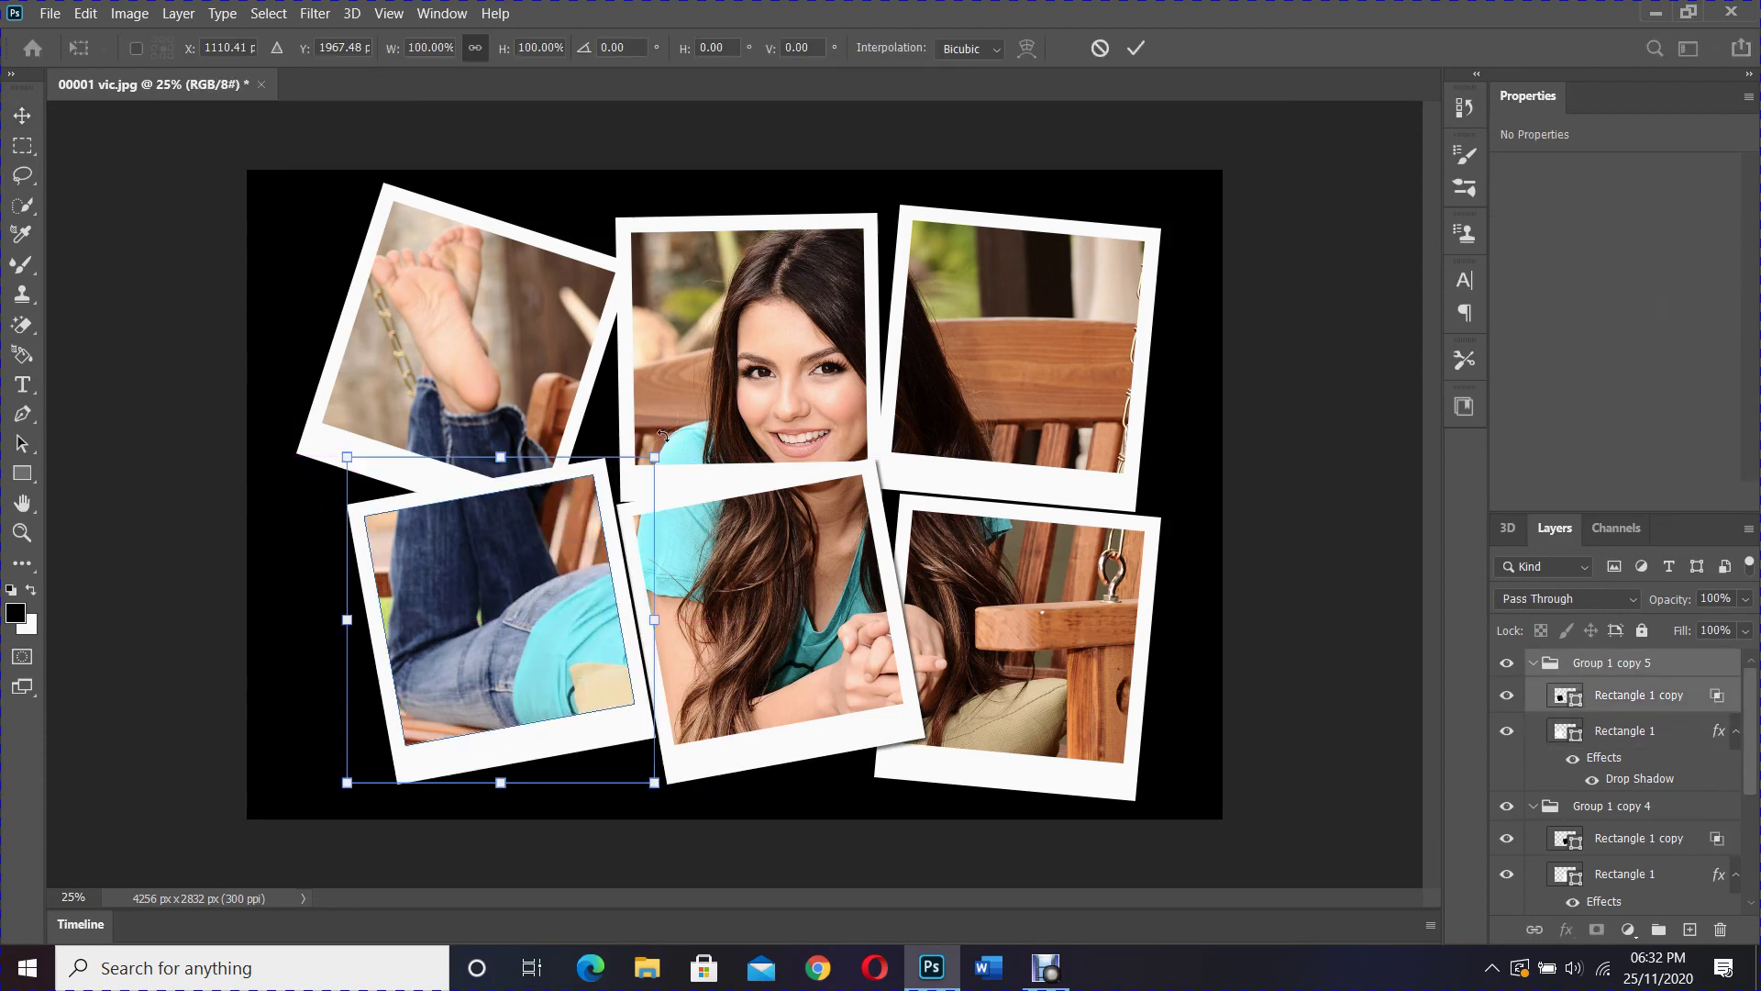
drag(663, 435, 653, 424)
click(1137, 48)
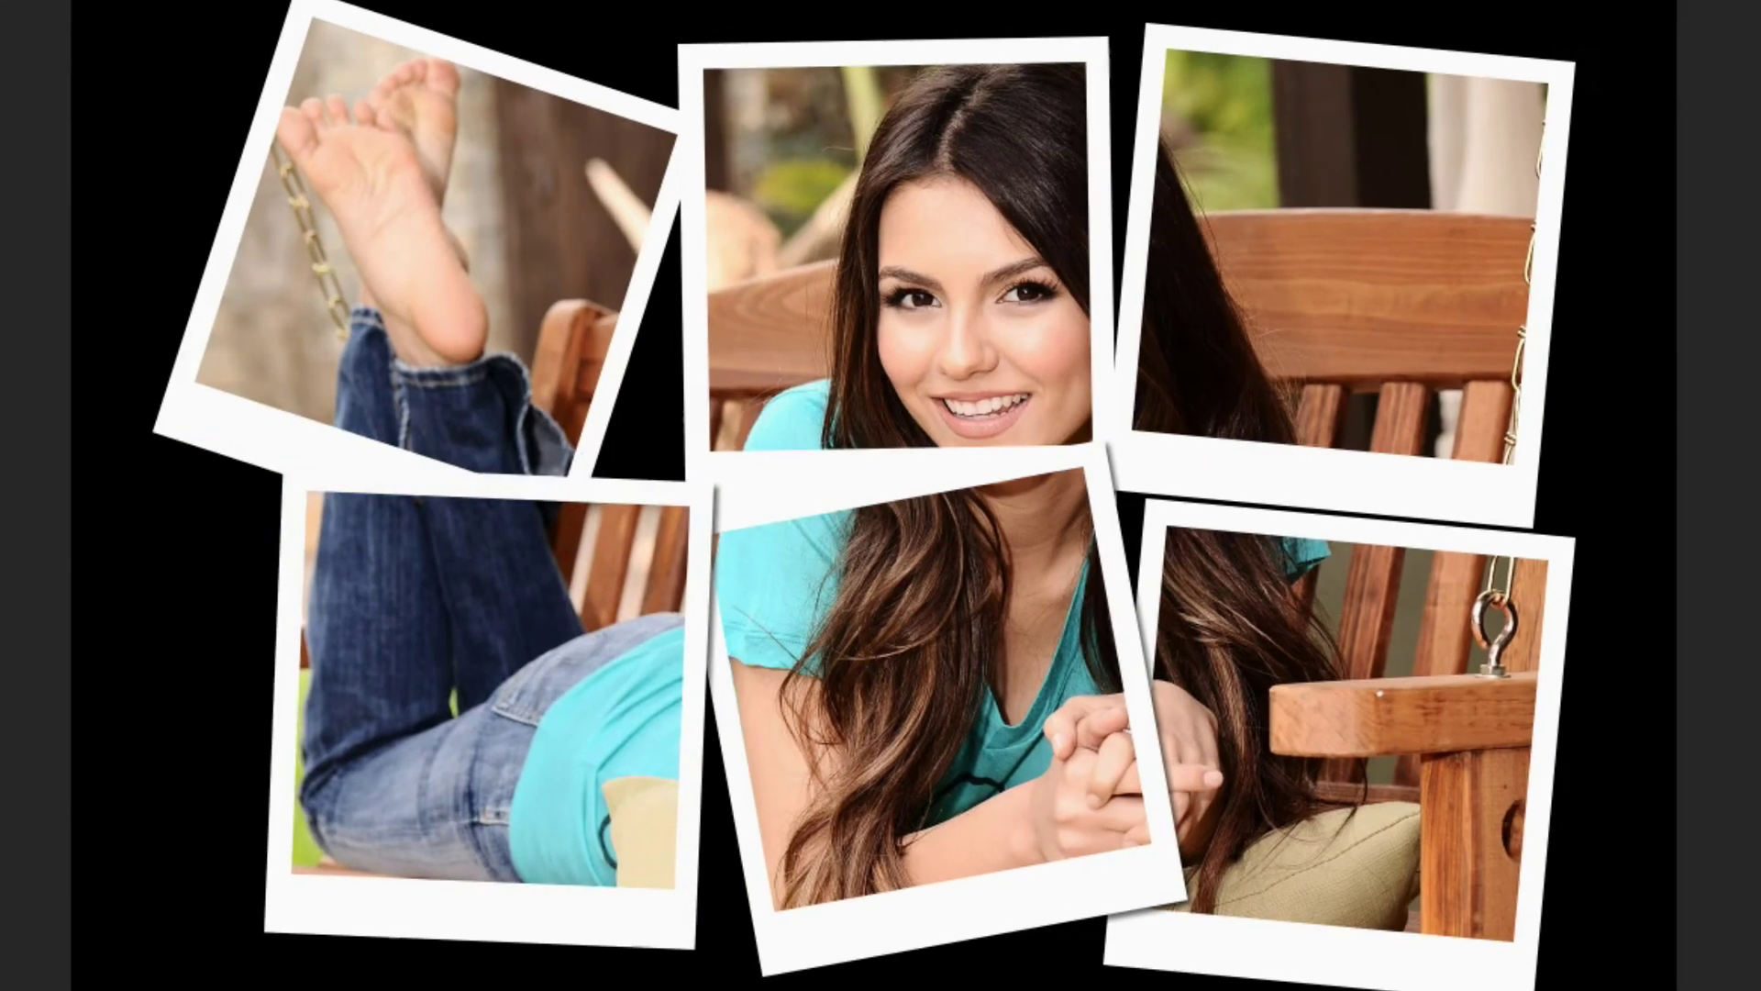